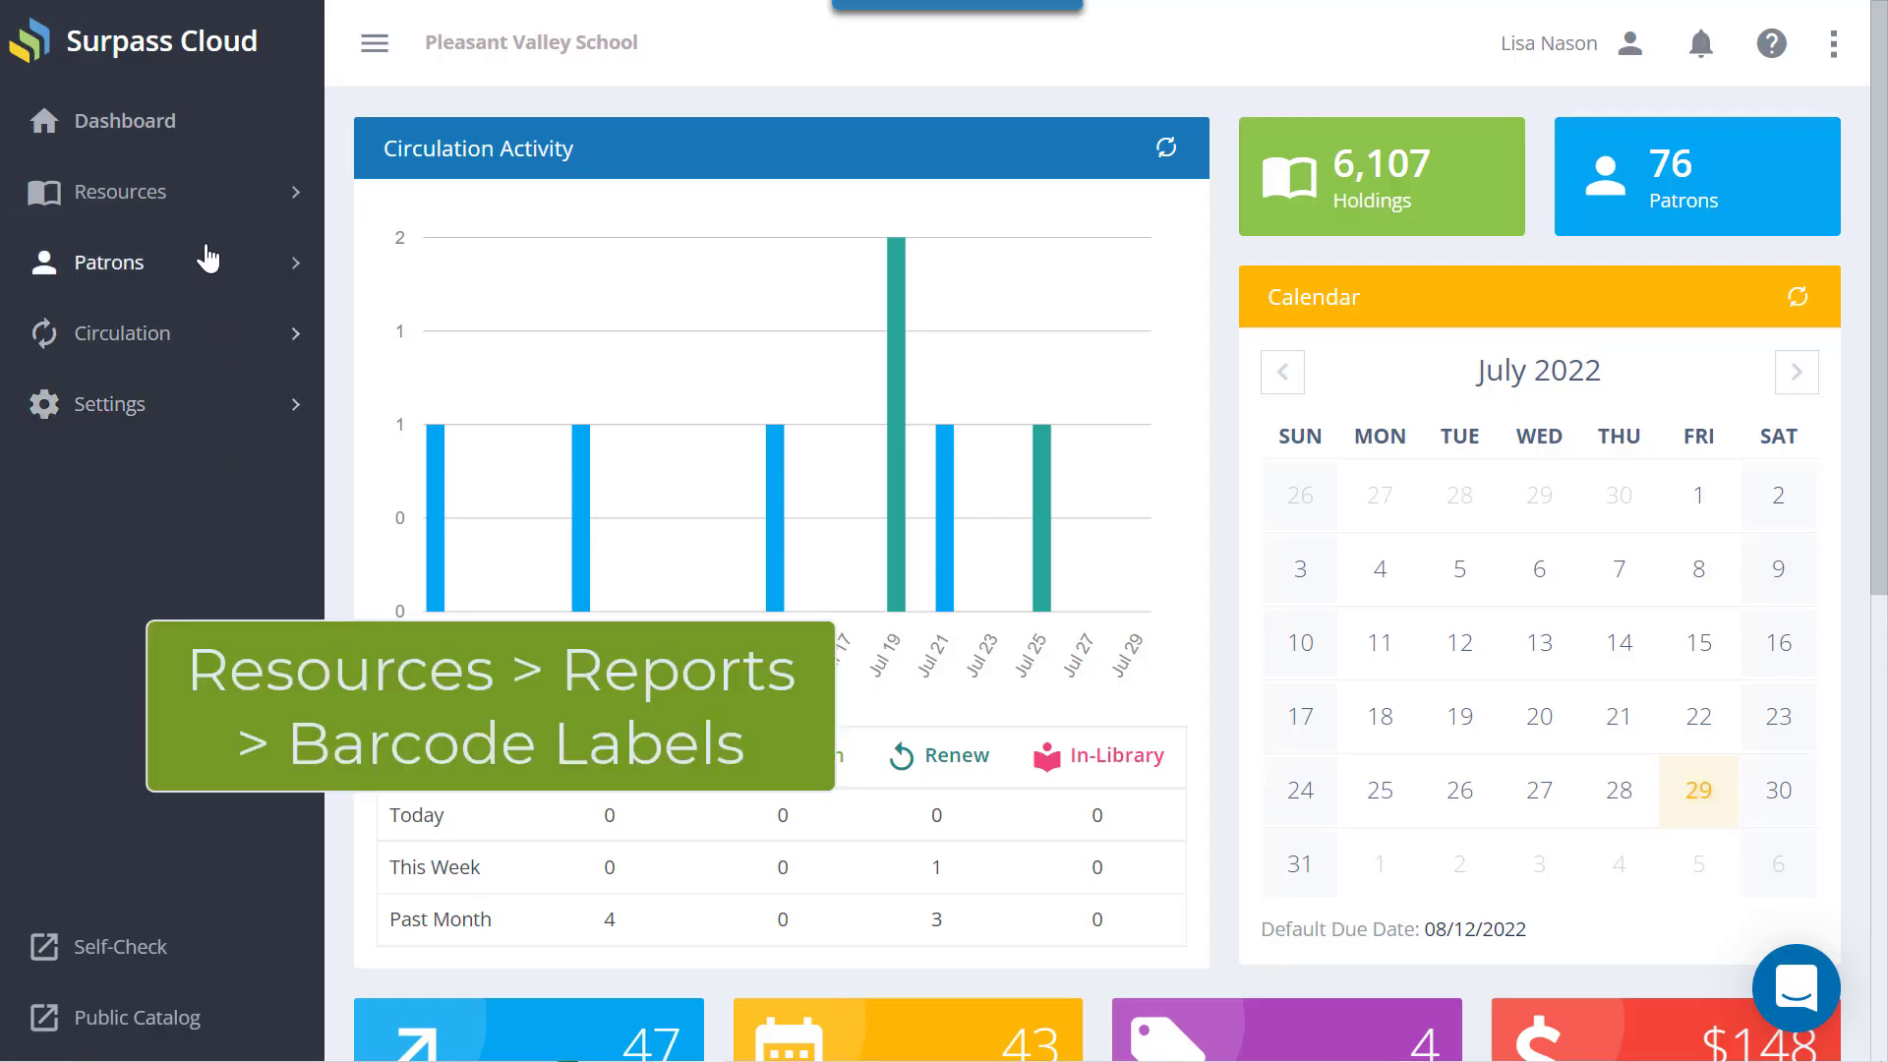
# Expand Resources in the sidebar and go to its Reports page
pyautogui.click(186, 205)
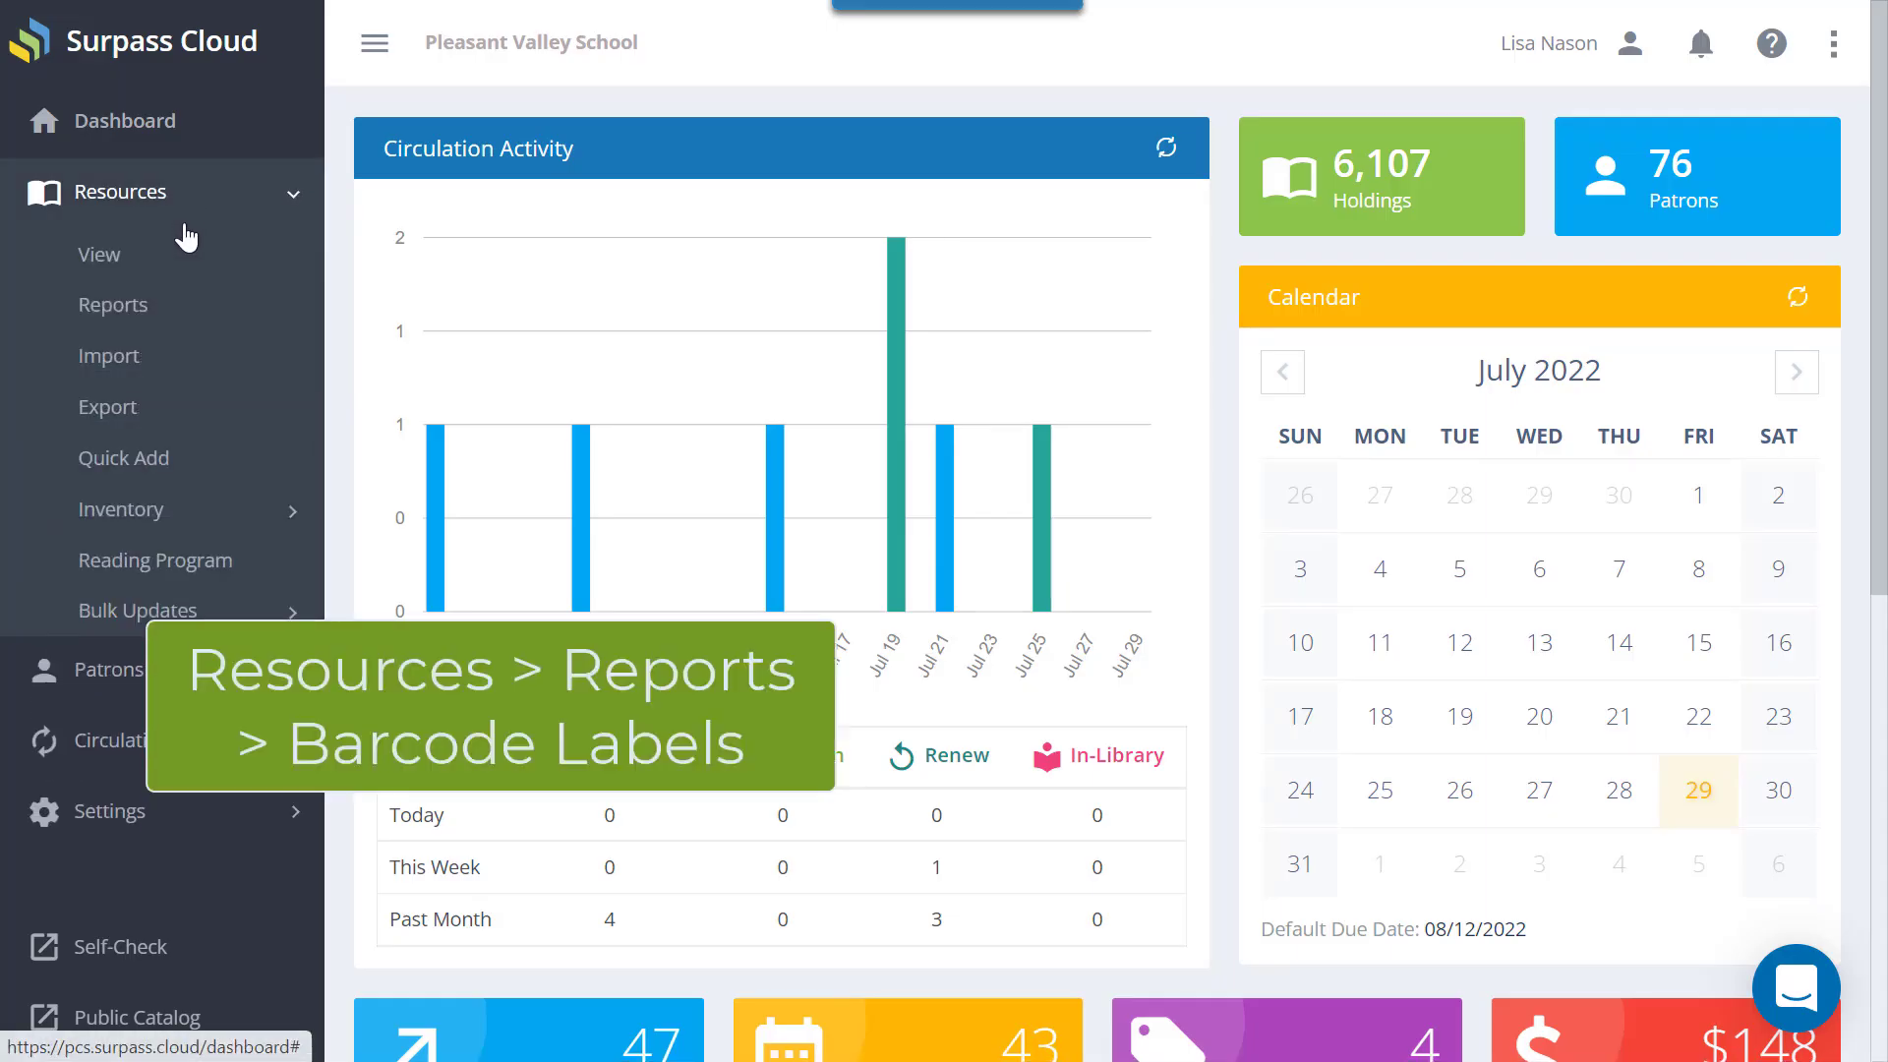
pyautogui.click(165, 309)
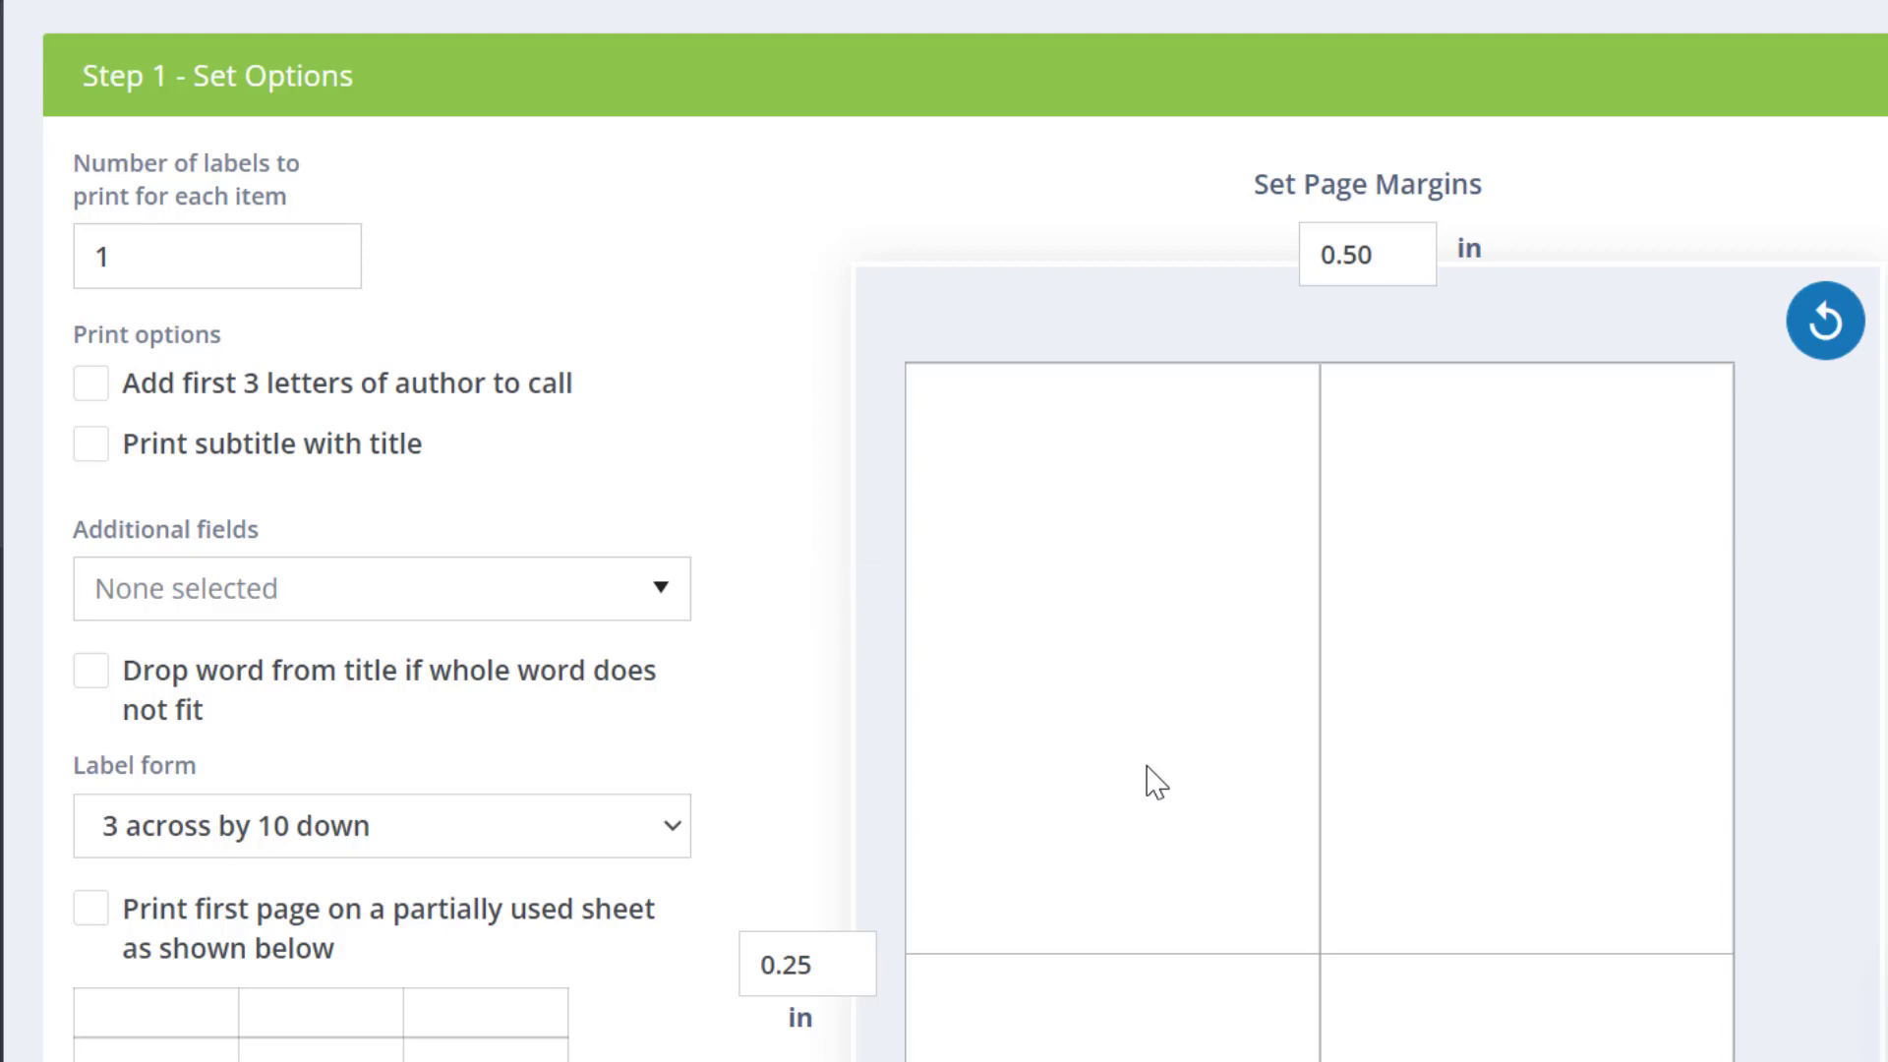
pyautogui.click(652, 597)
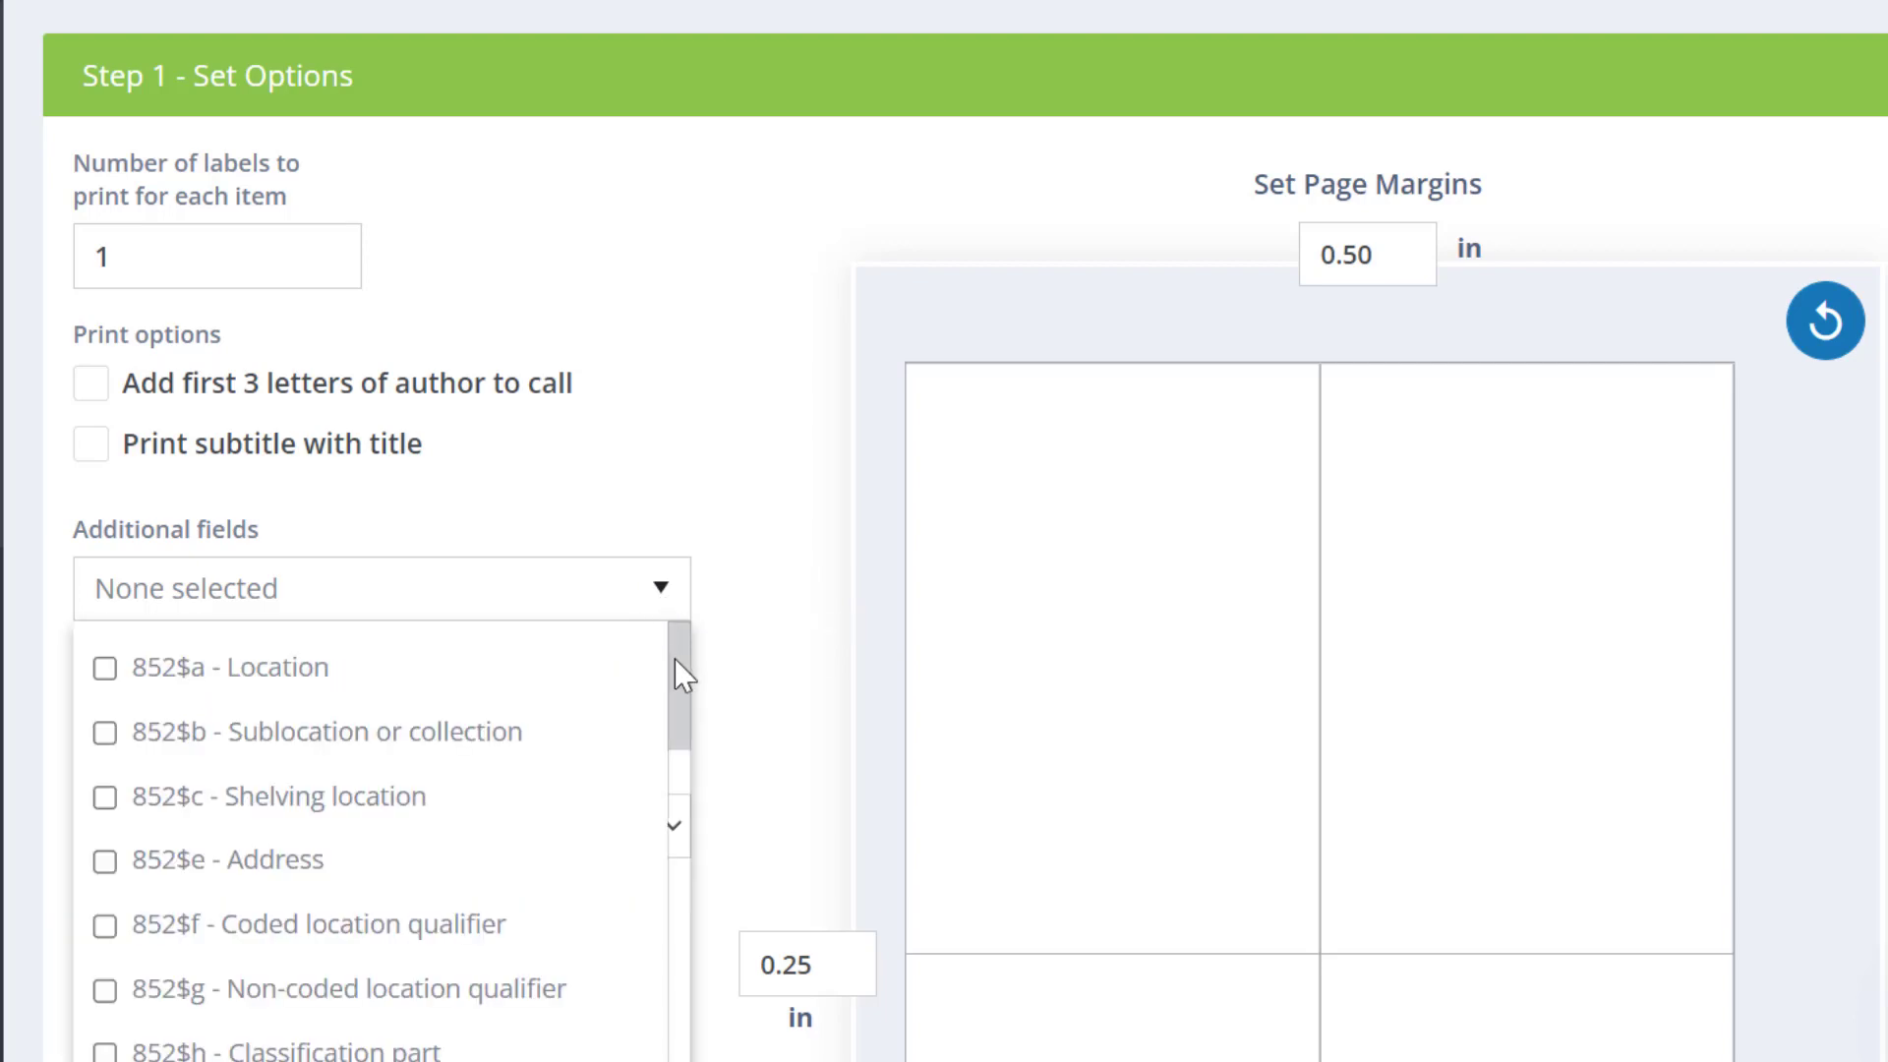
pyautogui.scroll(-3, 674, 689)
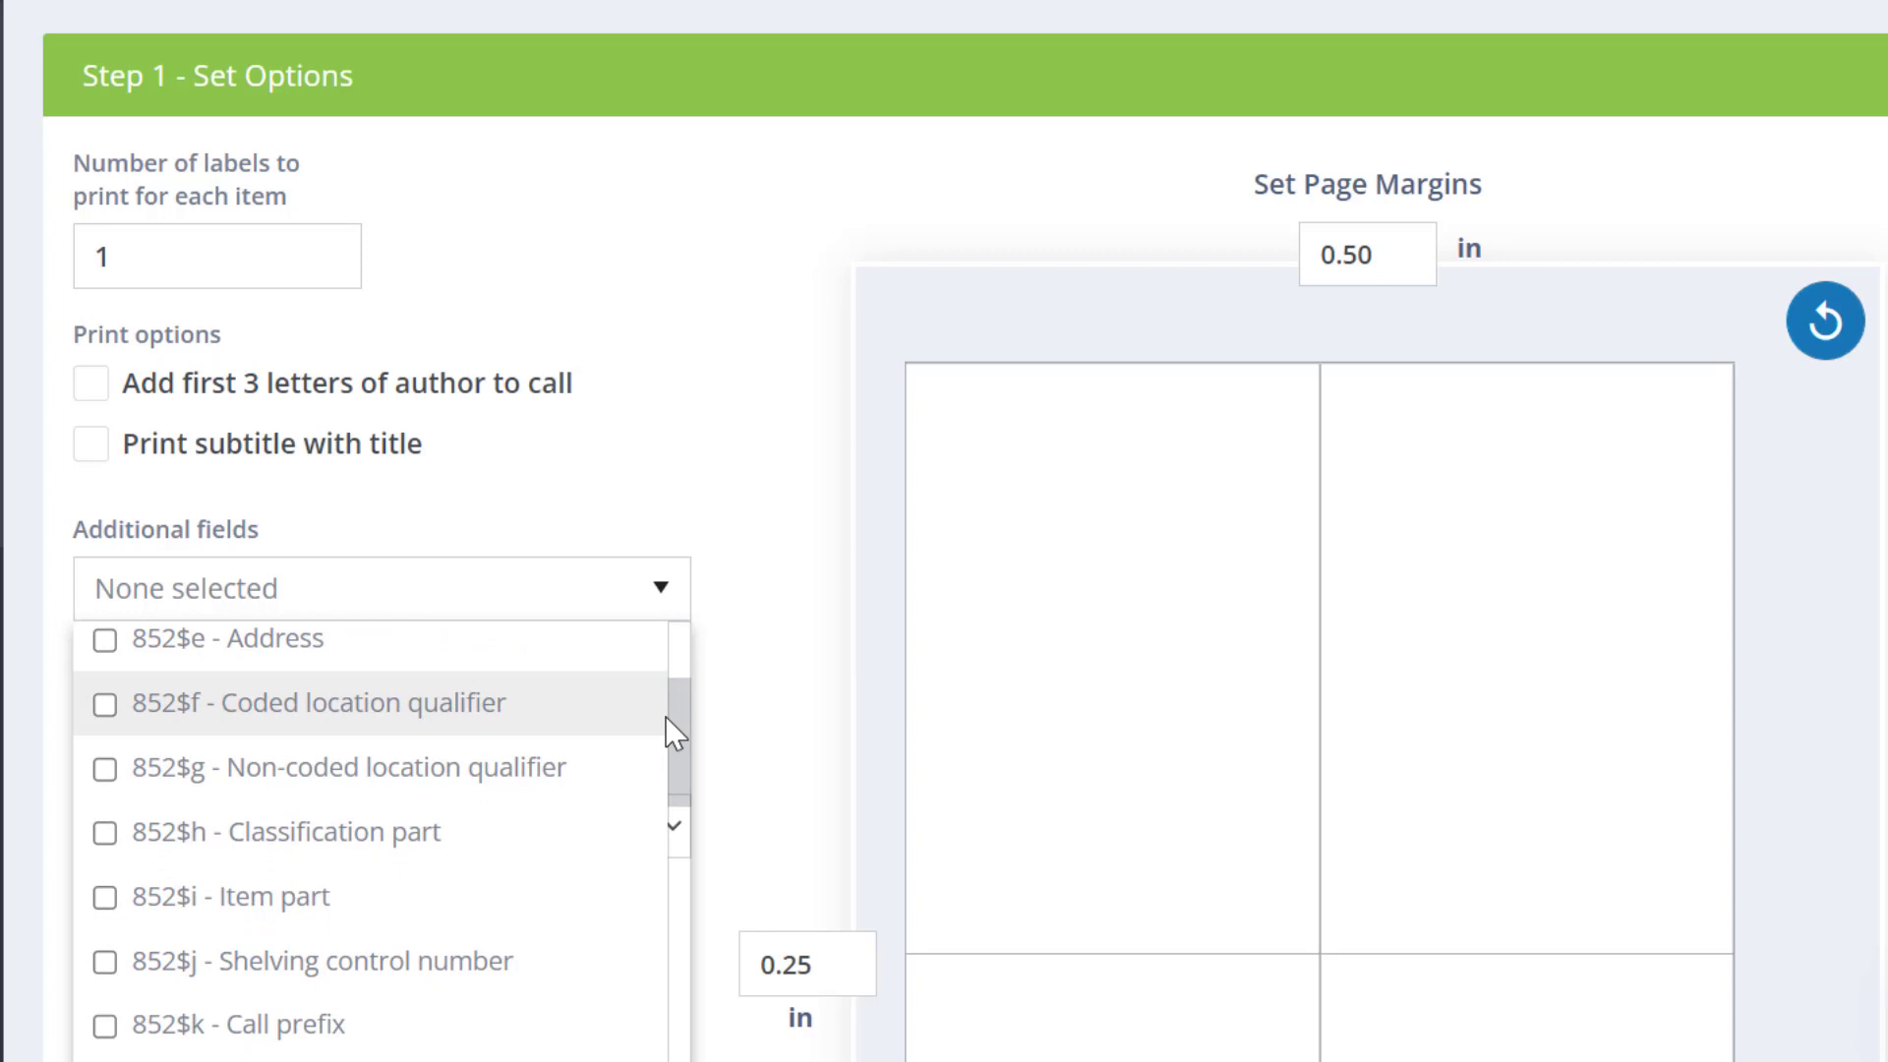
pyautogui.click(663, 597)
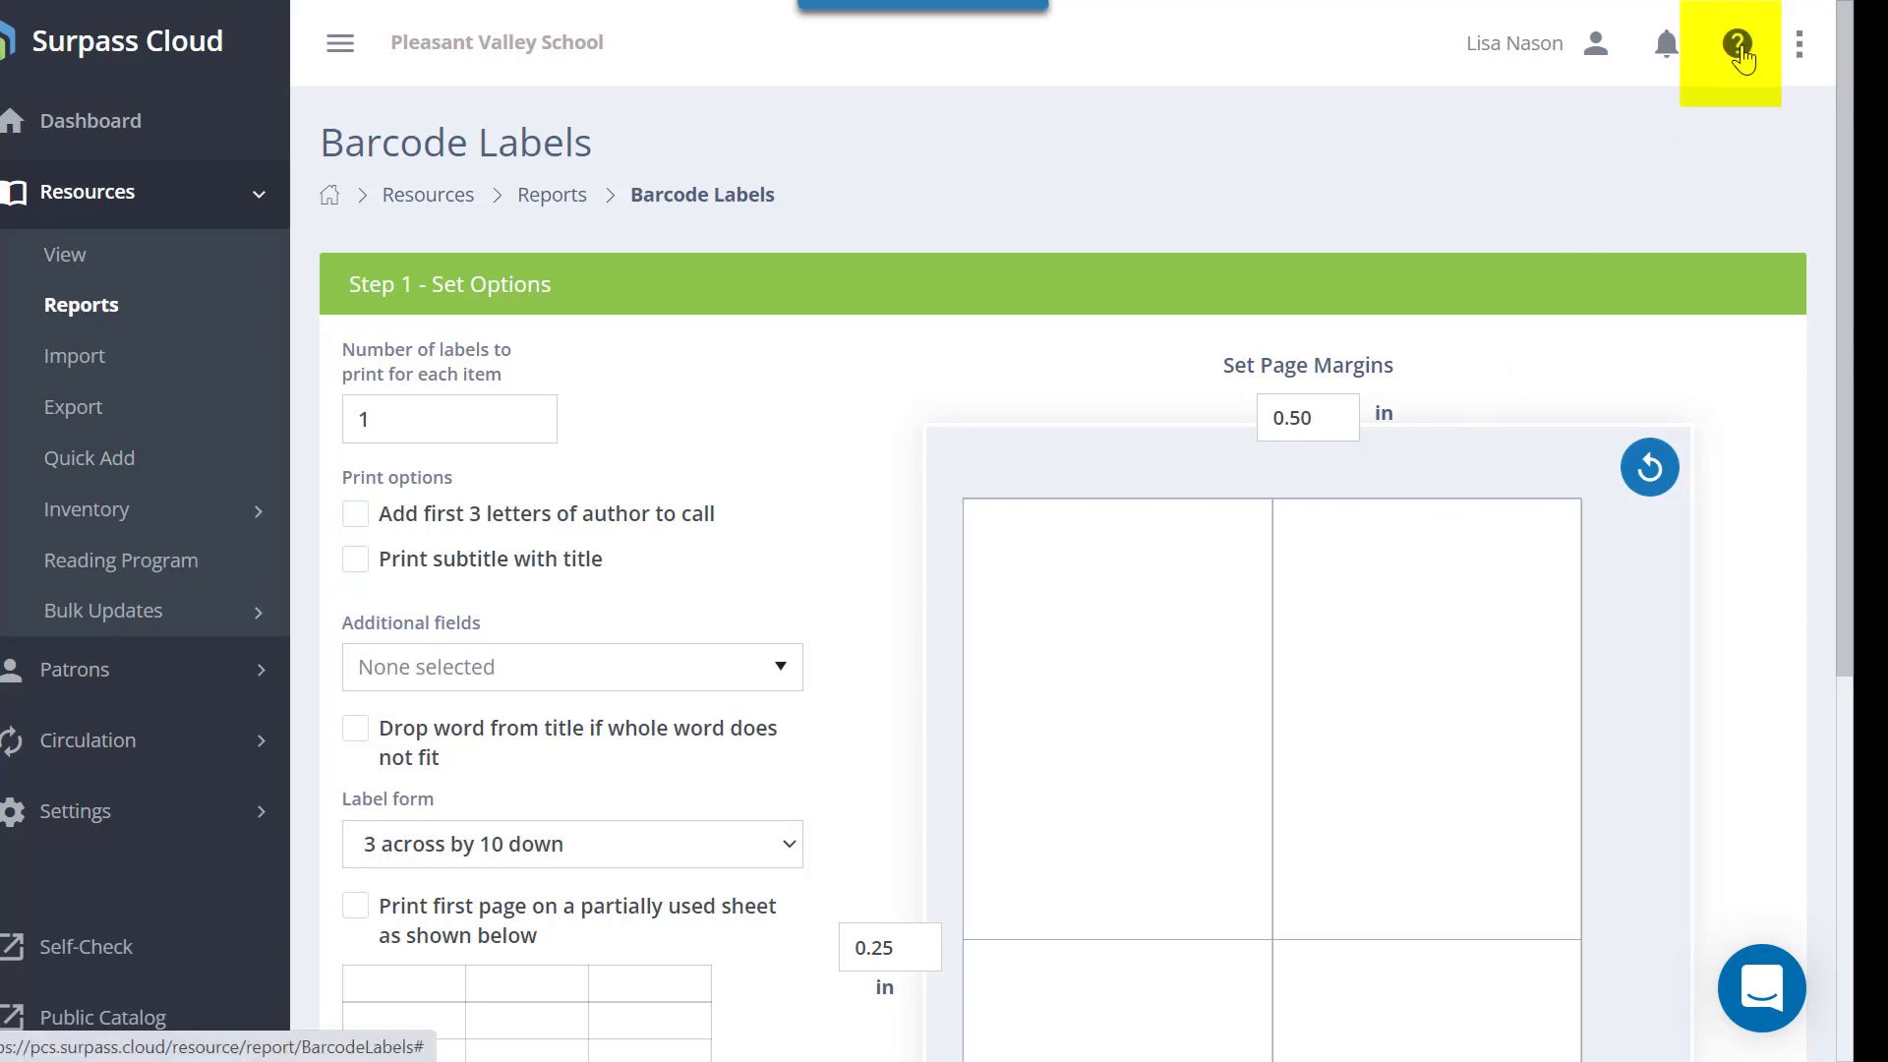
# Open the Barcode Labels help article and follow its Label and Card Stock link
pyautogui.click(1738, 49)
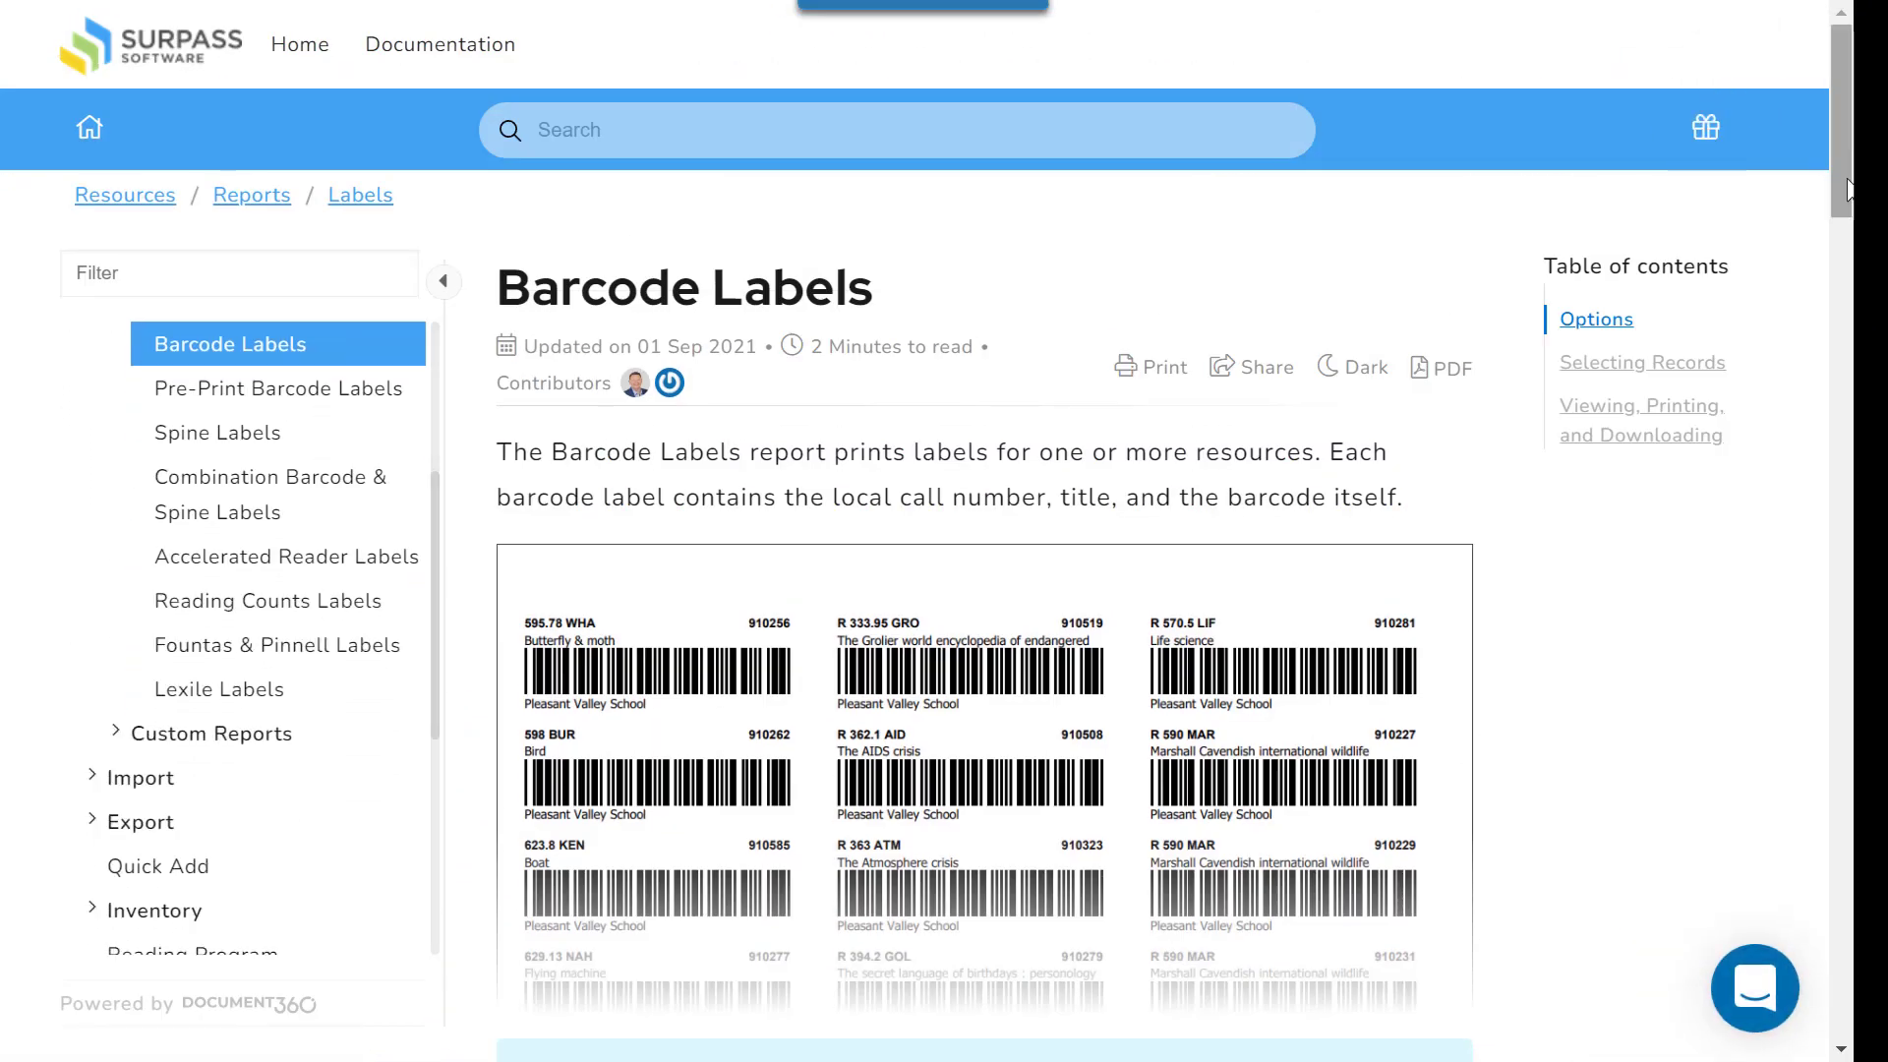
pyautogui.moveTo(1846, 198); pyautogui.dragTo(1846, 288)
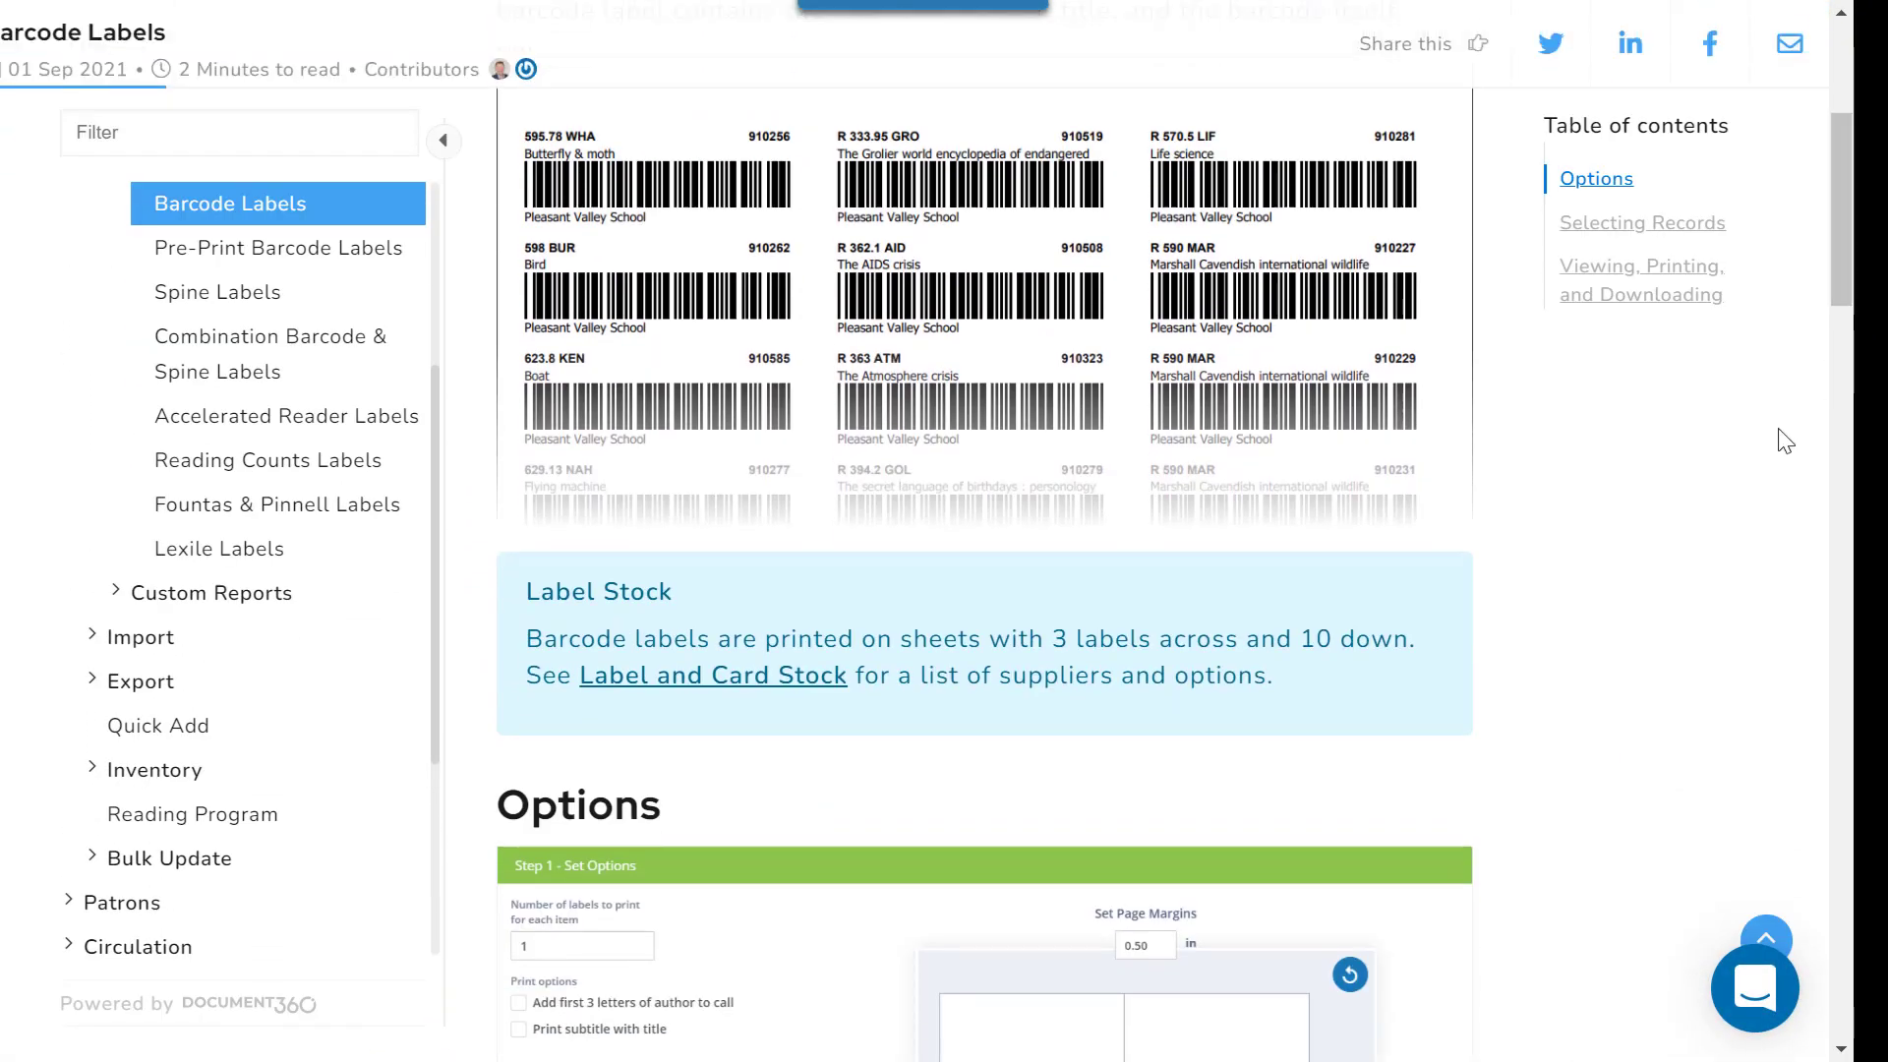
pyautogui.click(733, 683)
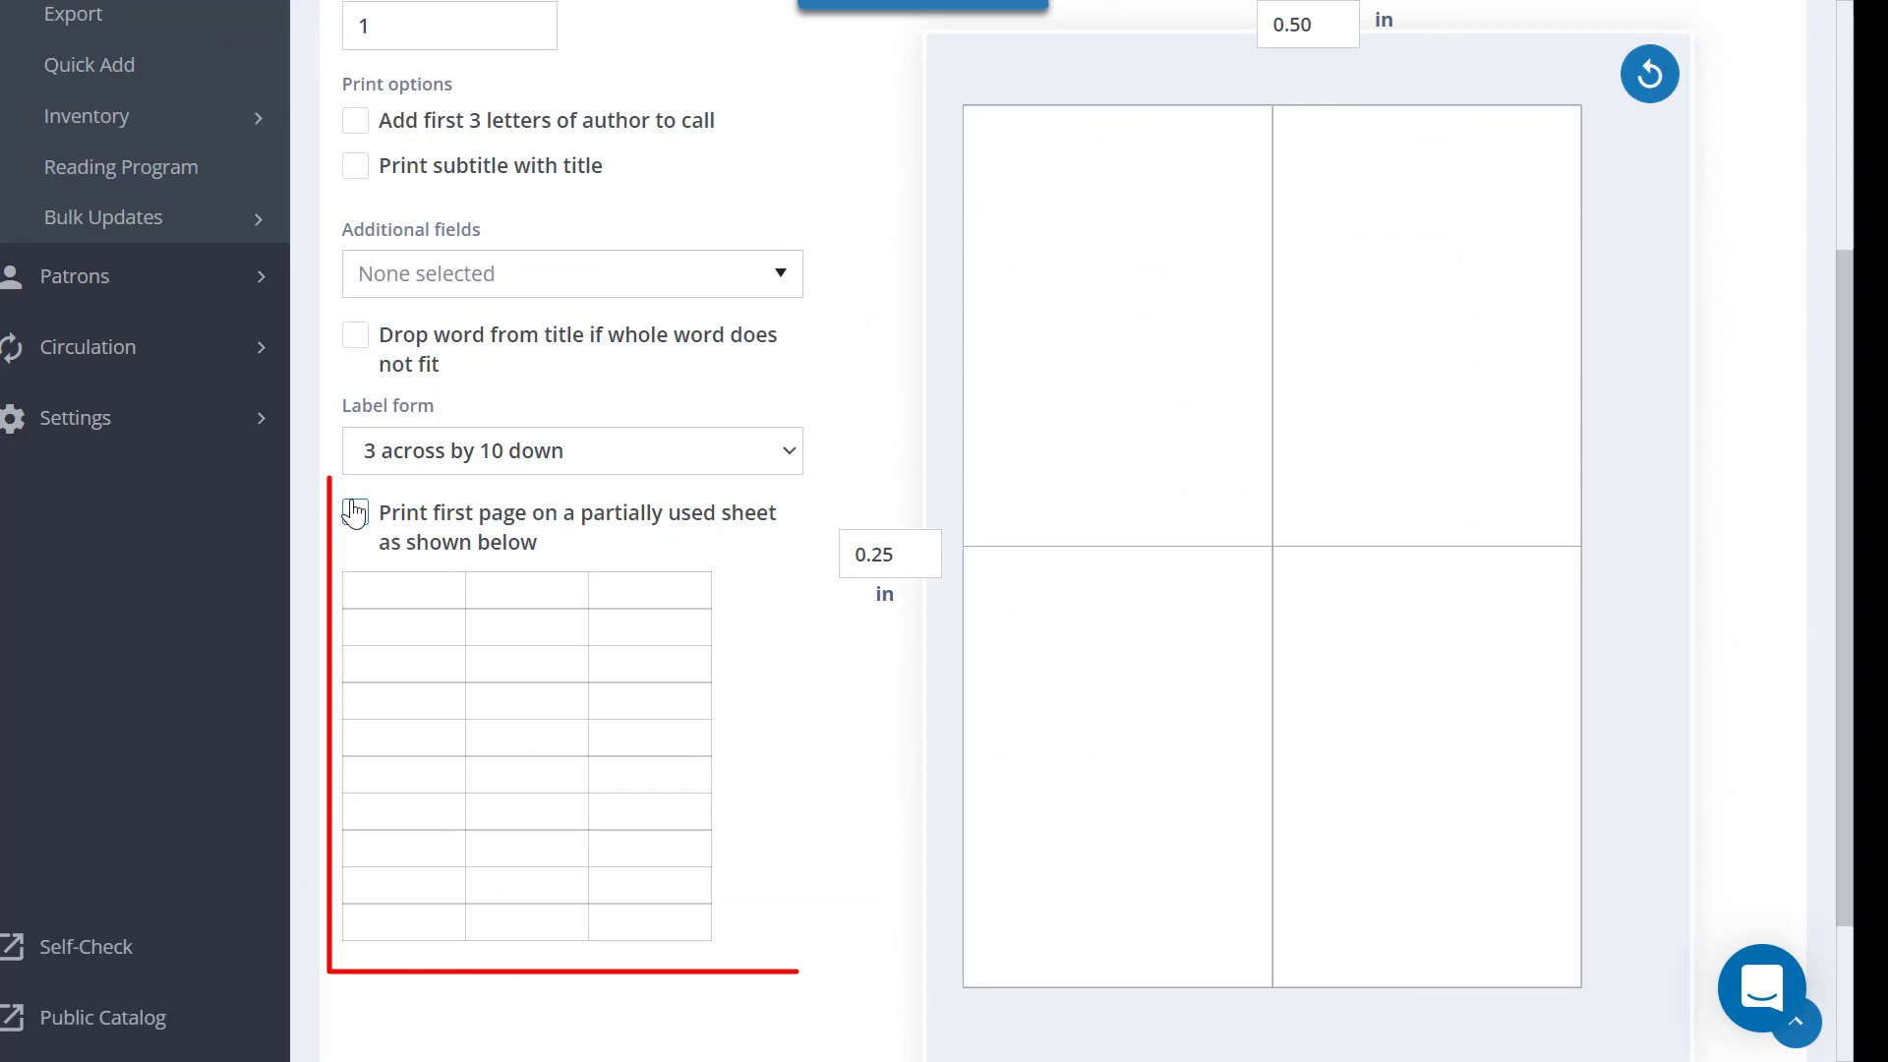
# Enable partial-sheet printing and mark the top three first-column labels as already used
pyautogui.click(355, 512)
pyautogui.click(386, 618)
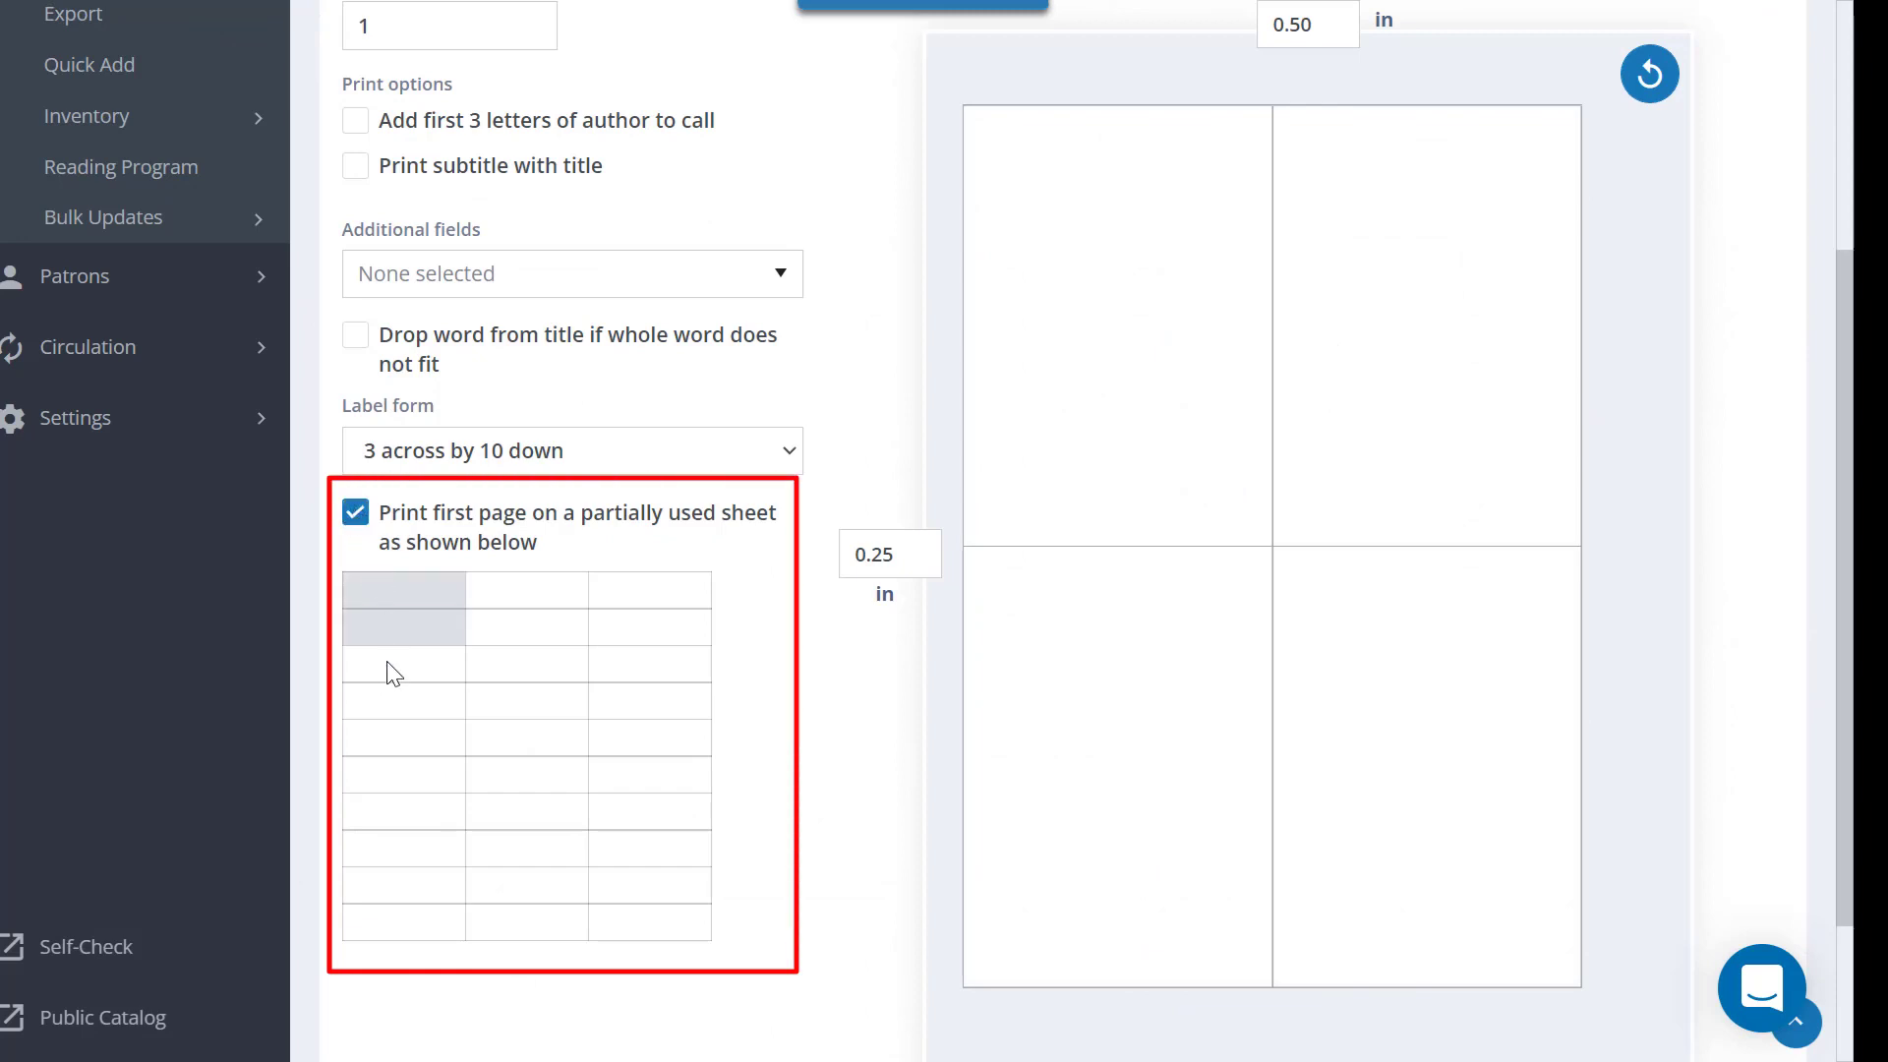
pyautogui.click(387, 661)
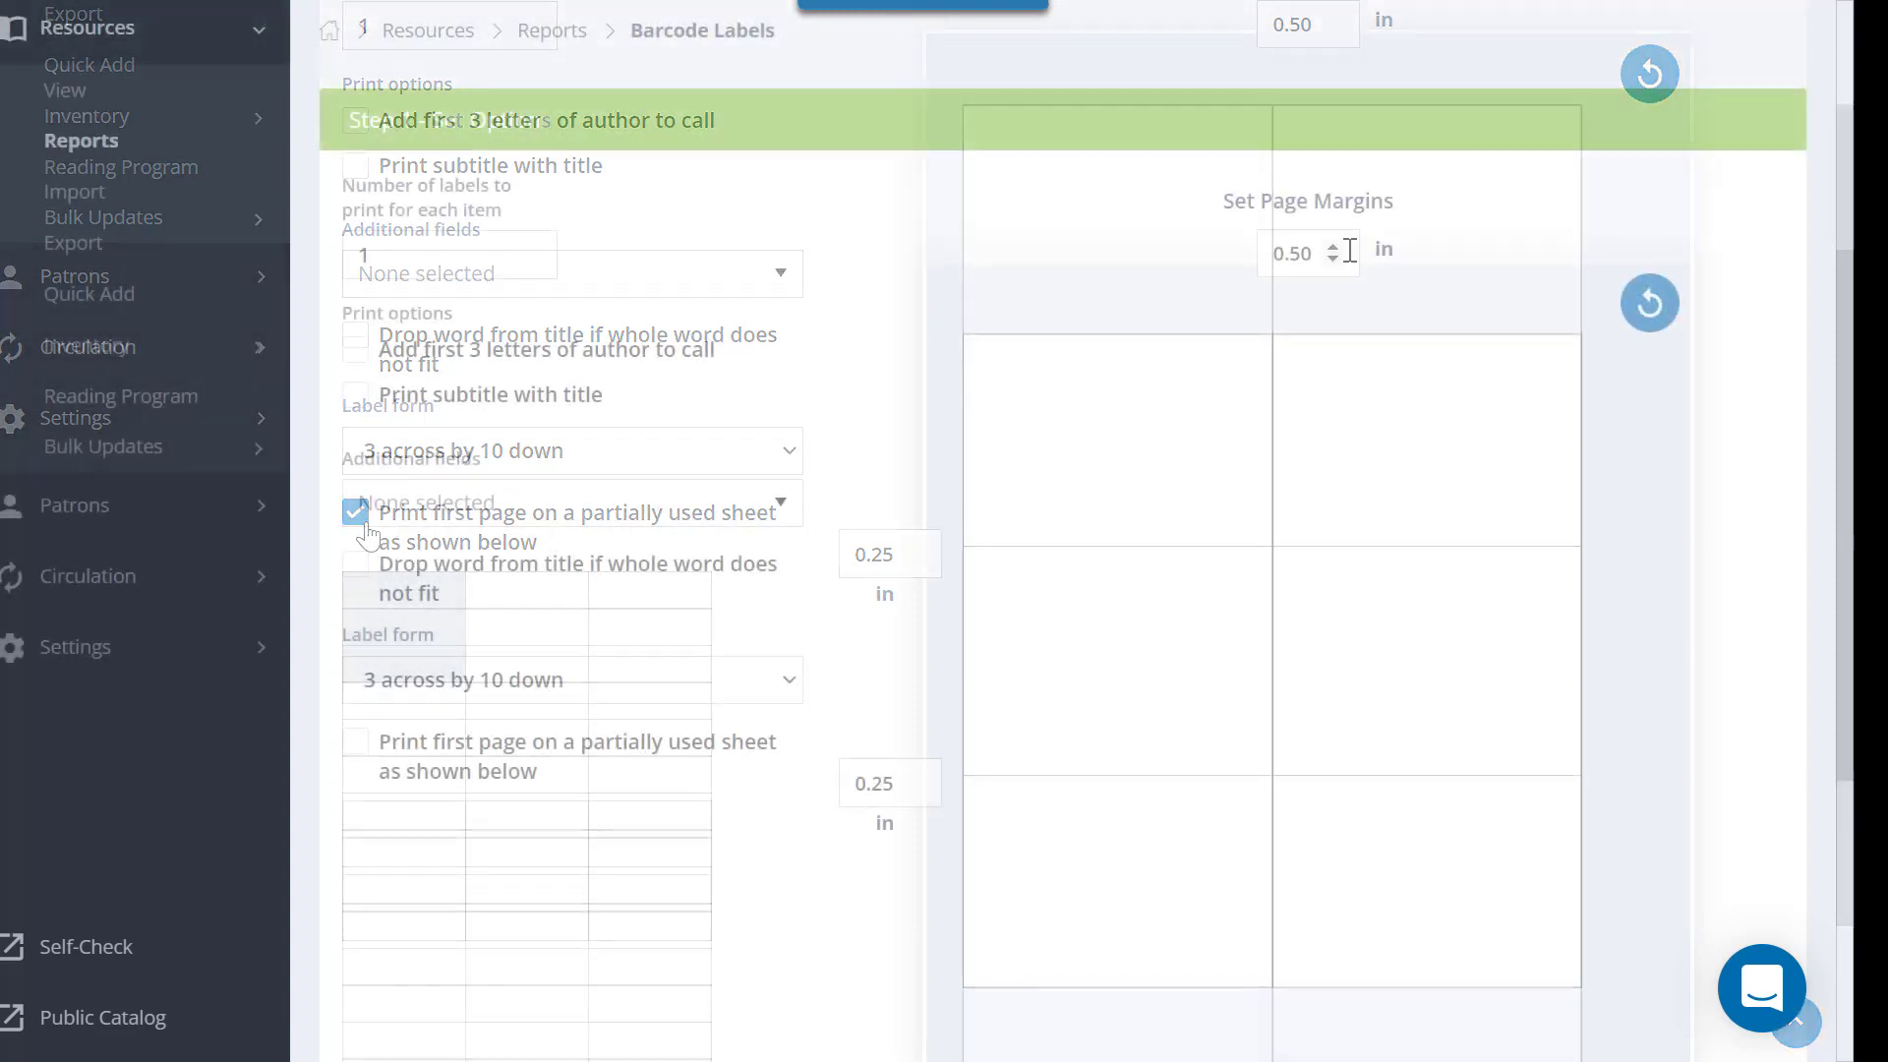
pyautogui.click(1333, 248)
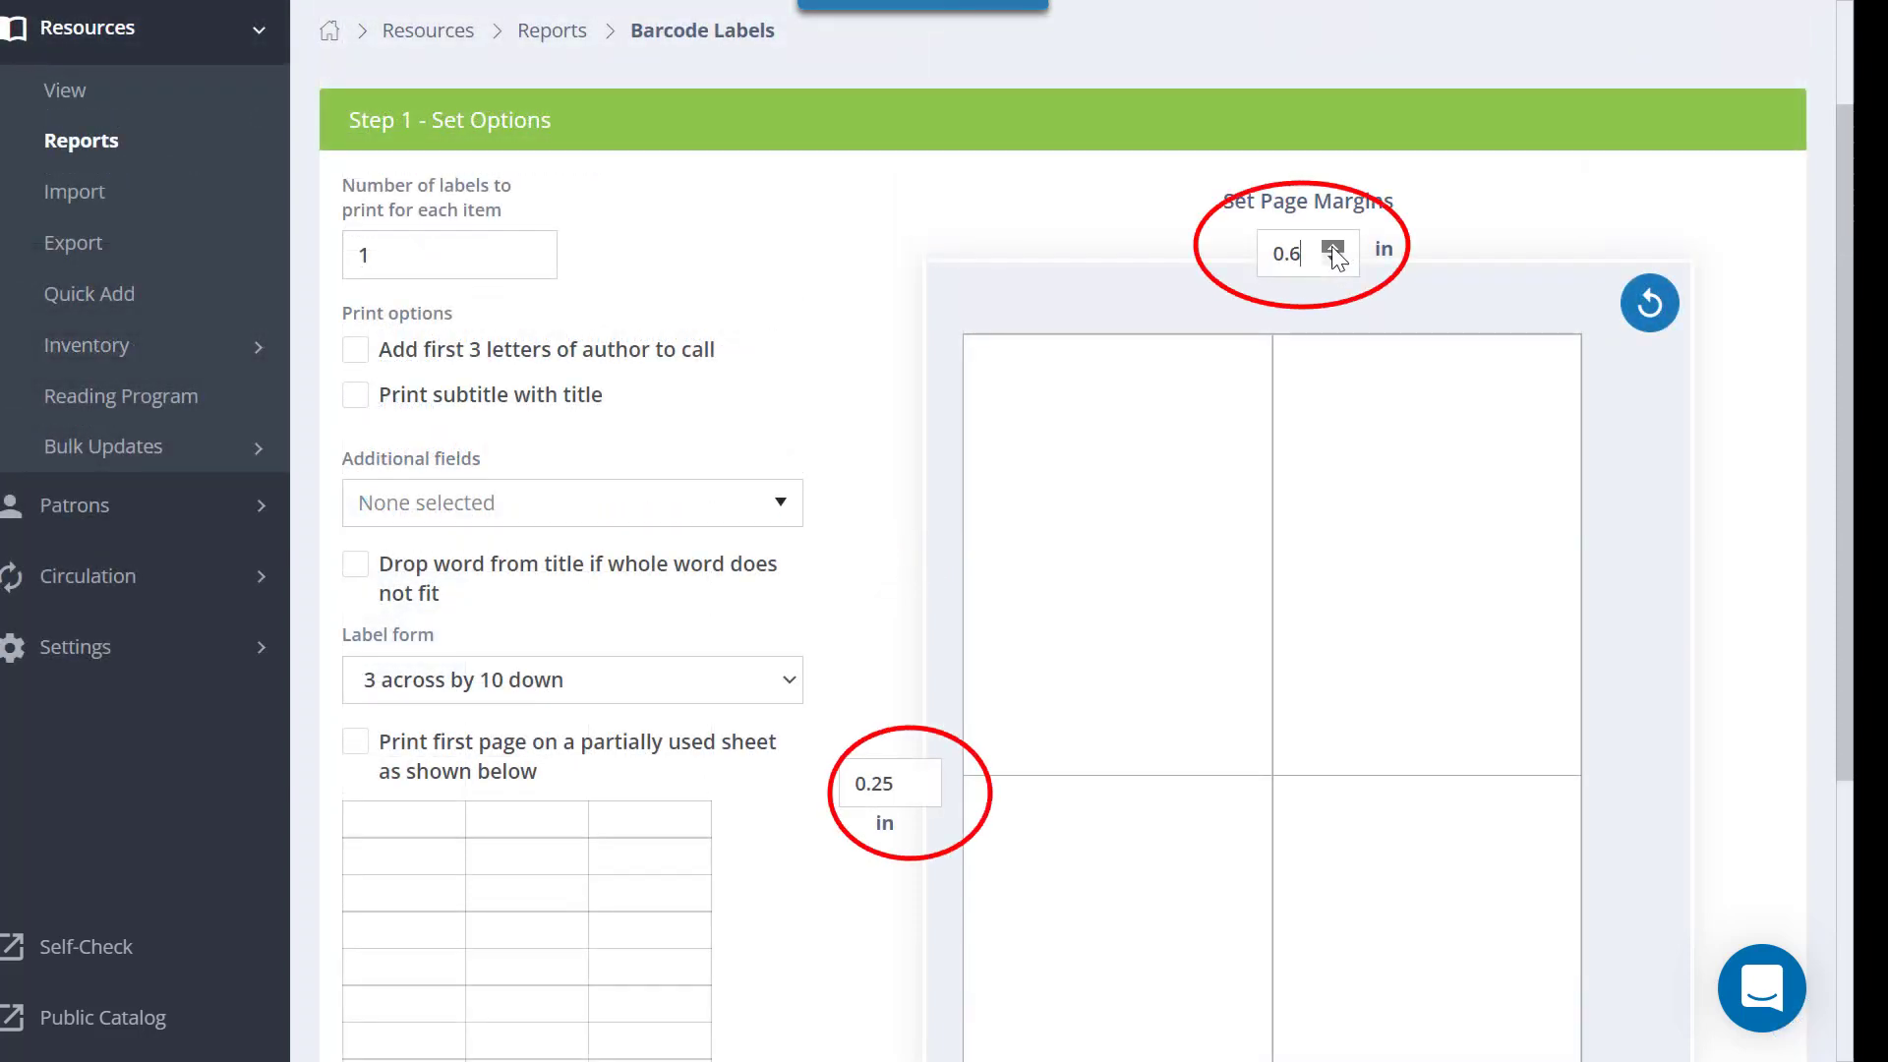
pyautogui.click(1333, 248)
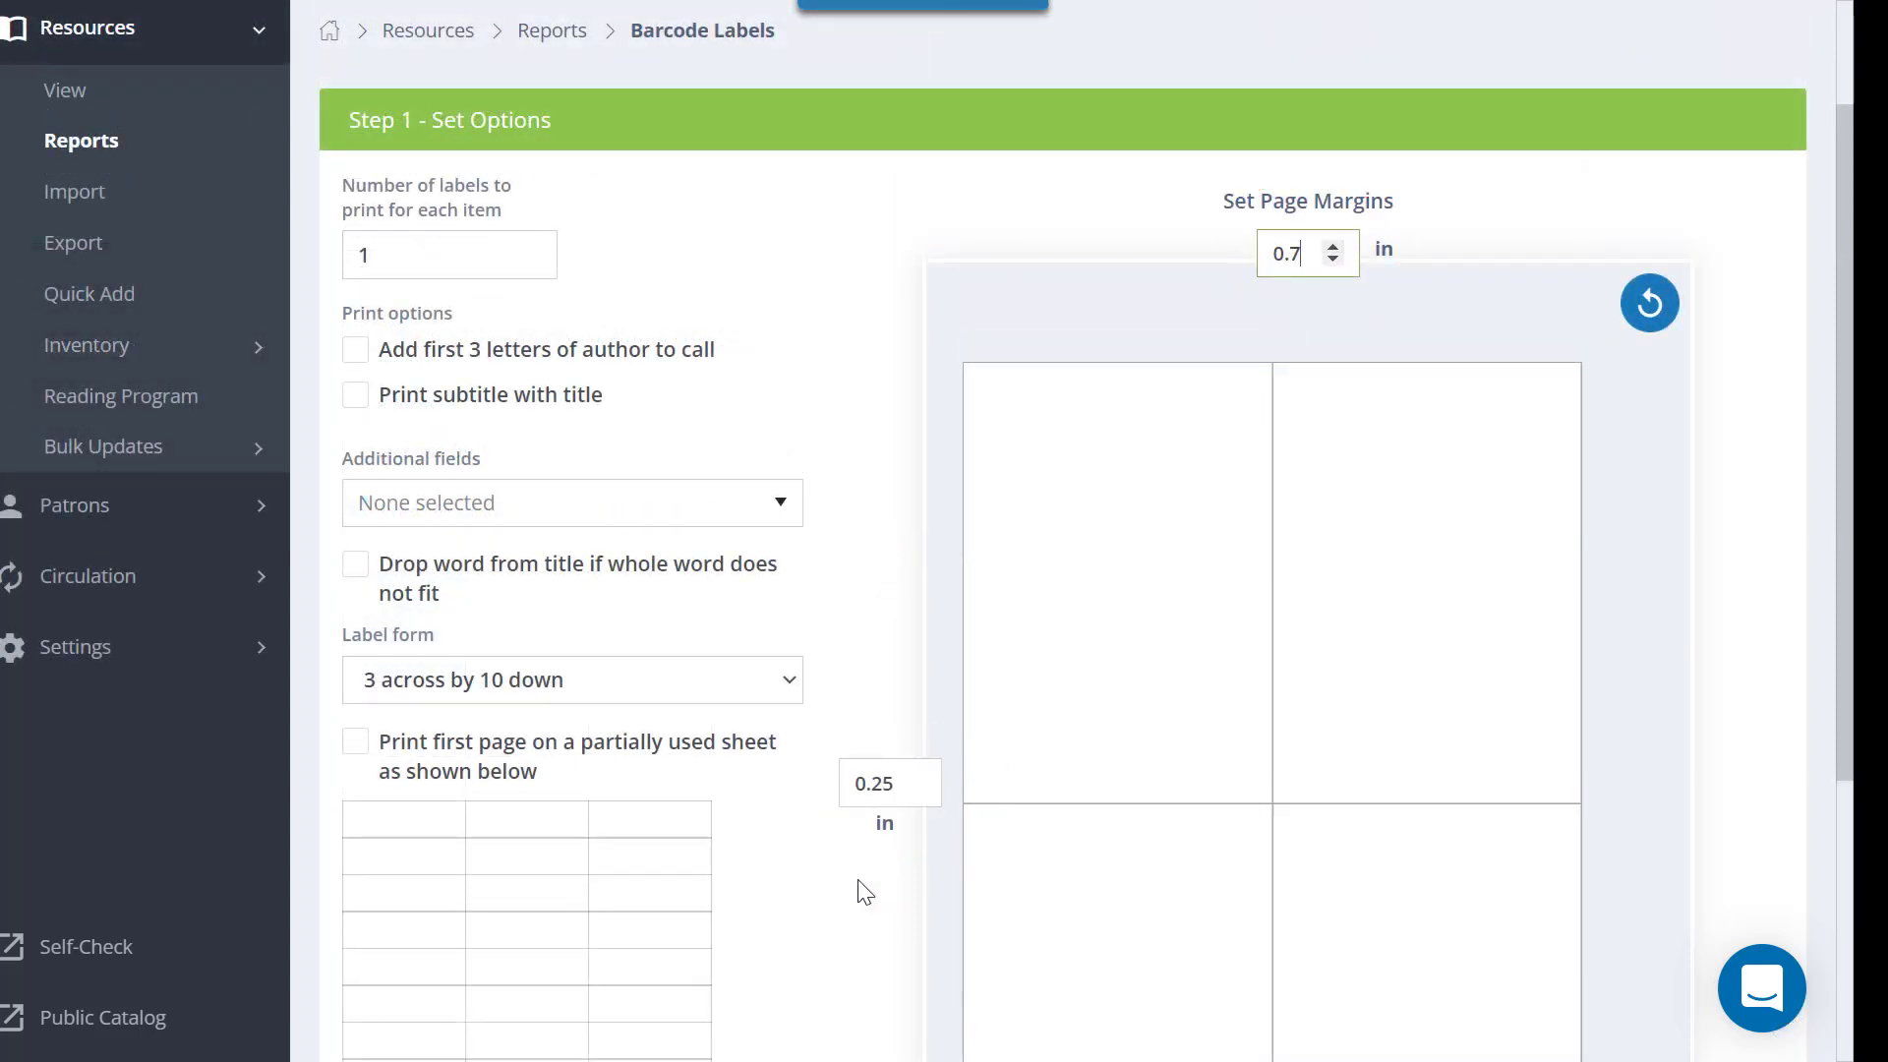
pyautogui.click(914, 777)
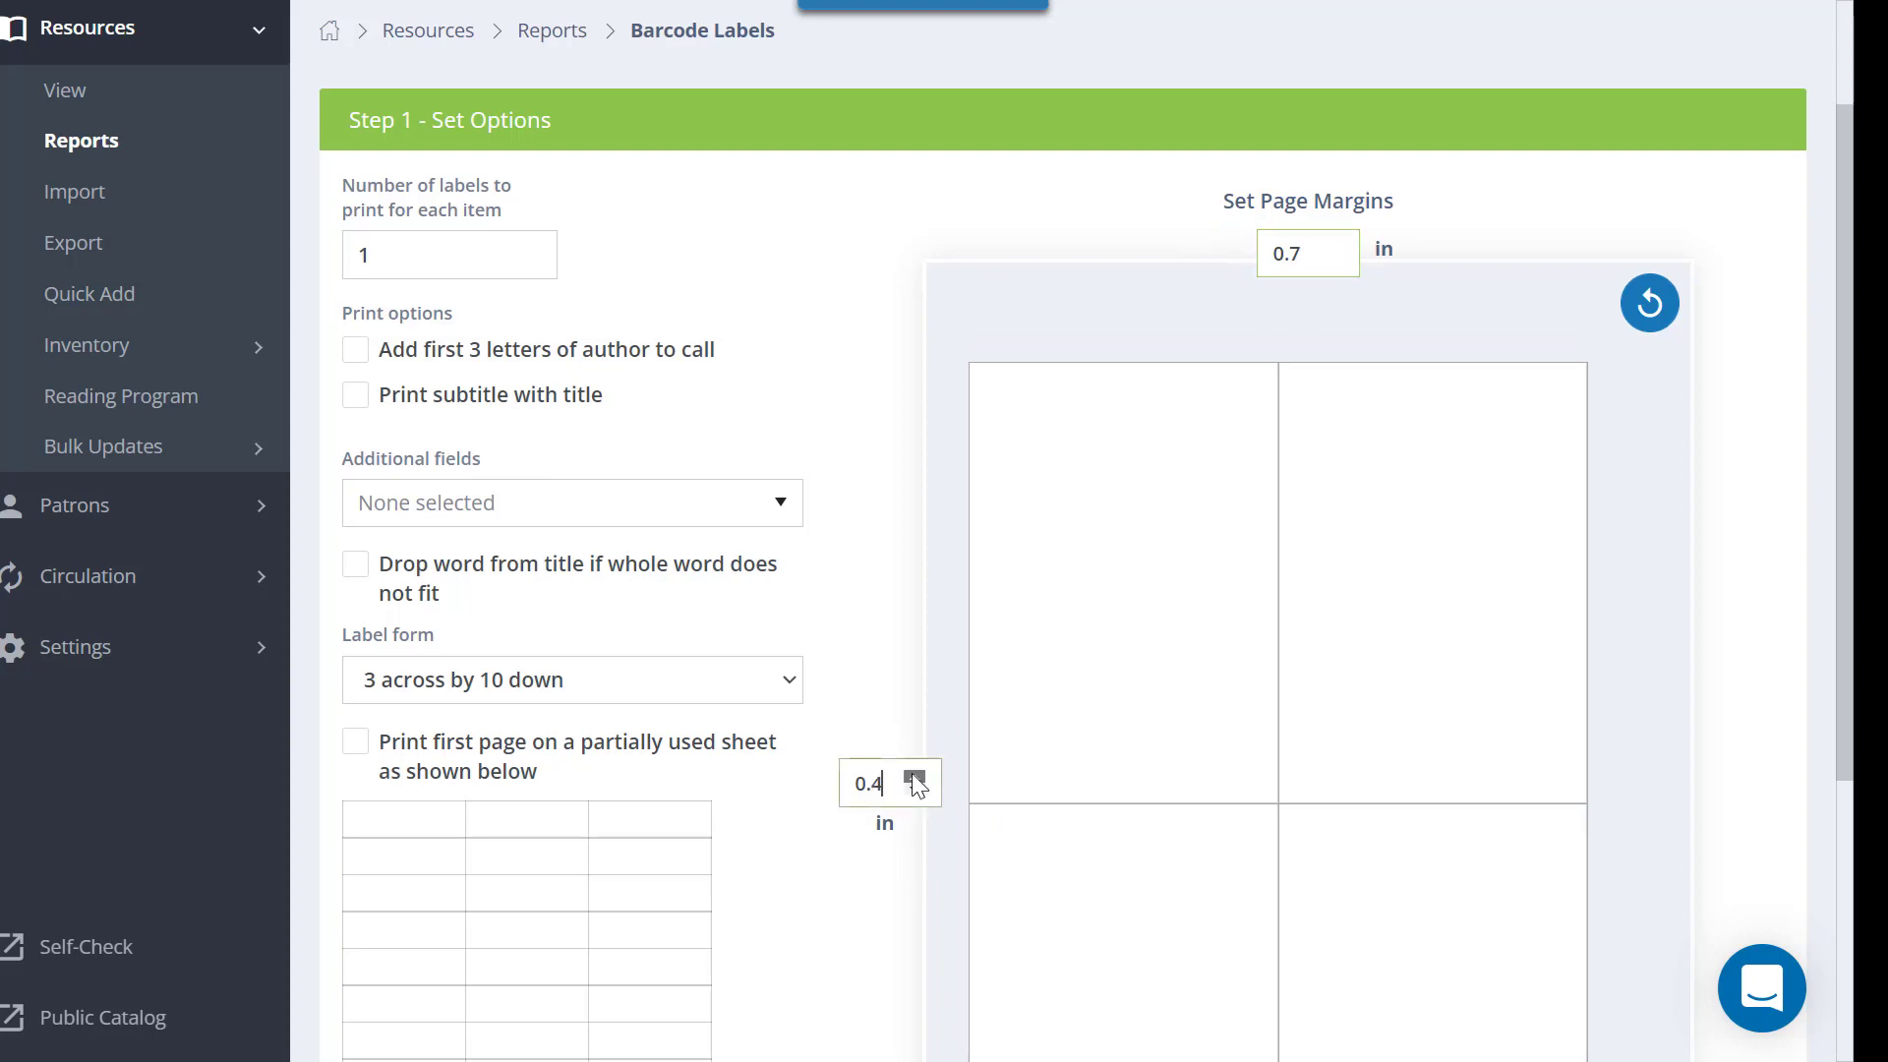
pyautogui.click(914, 777)
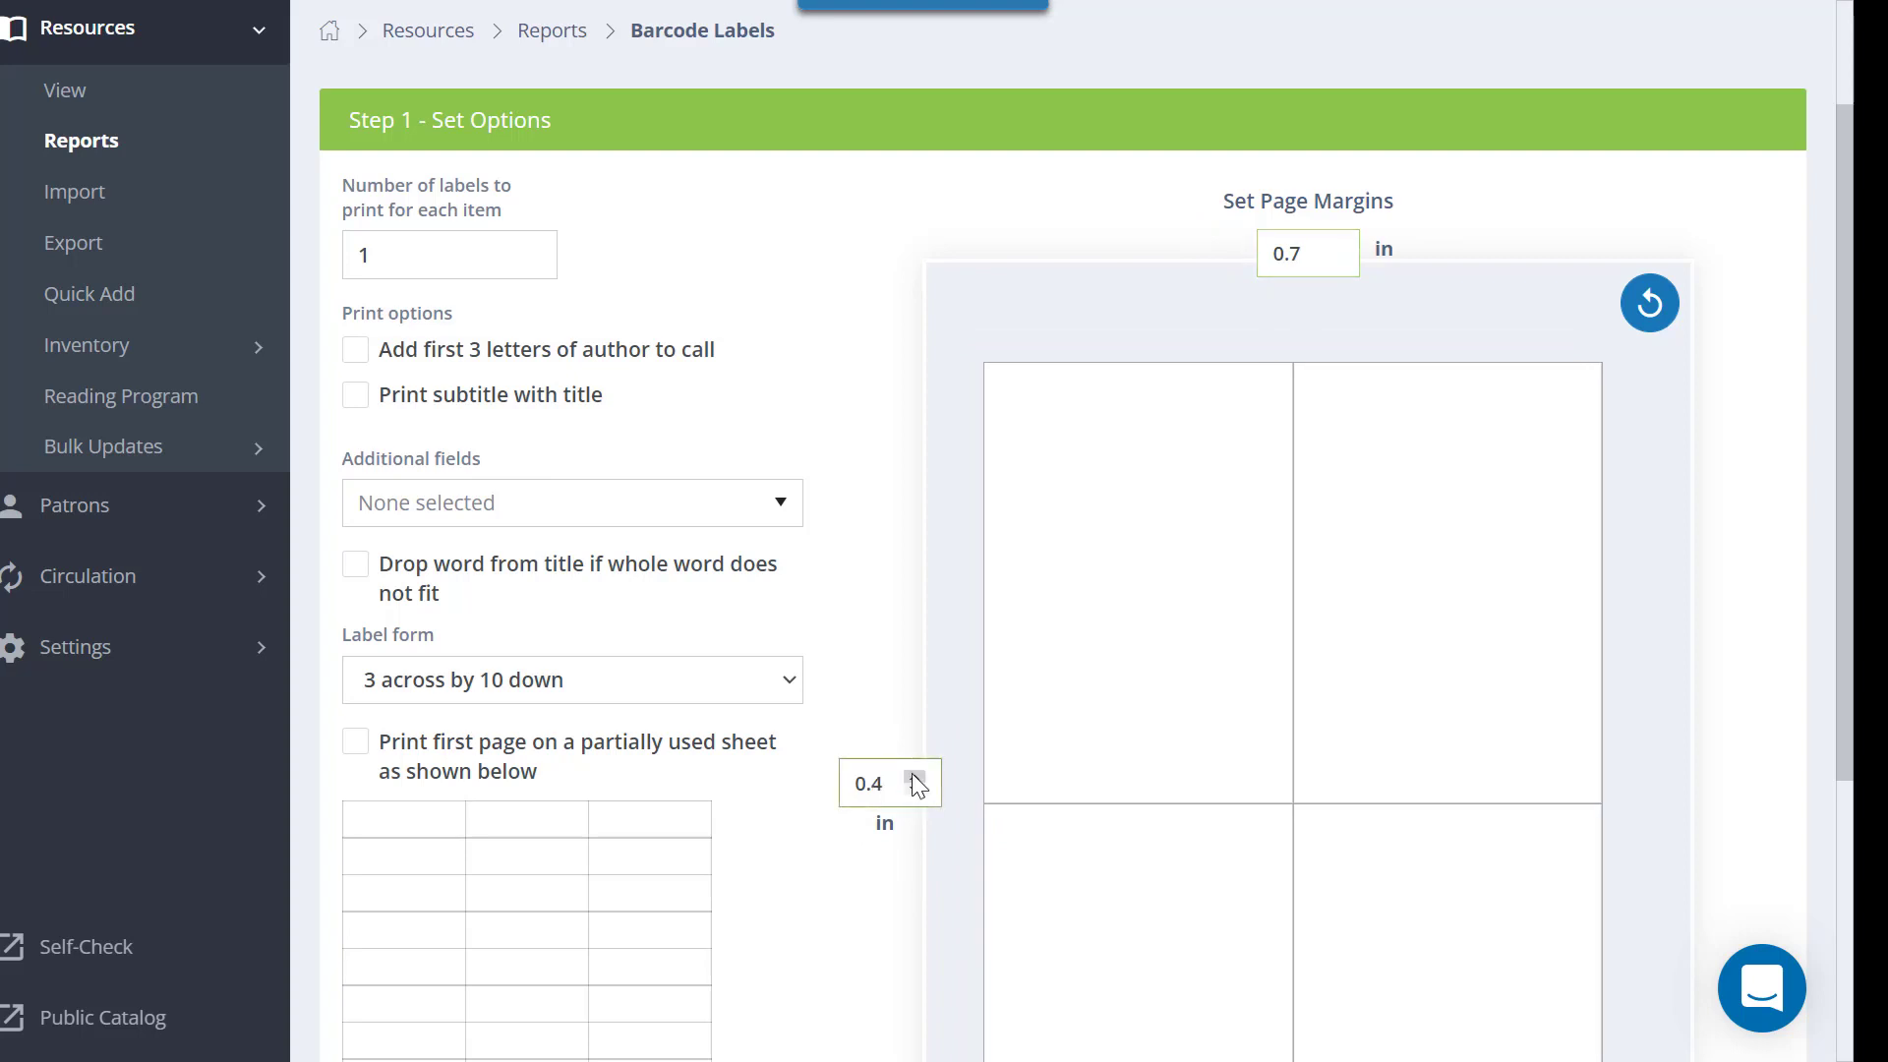
pyautogui.click(1652, 305)
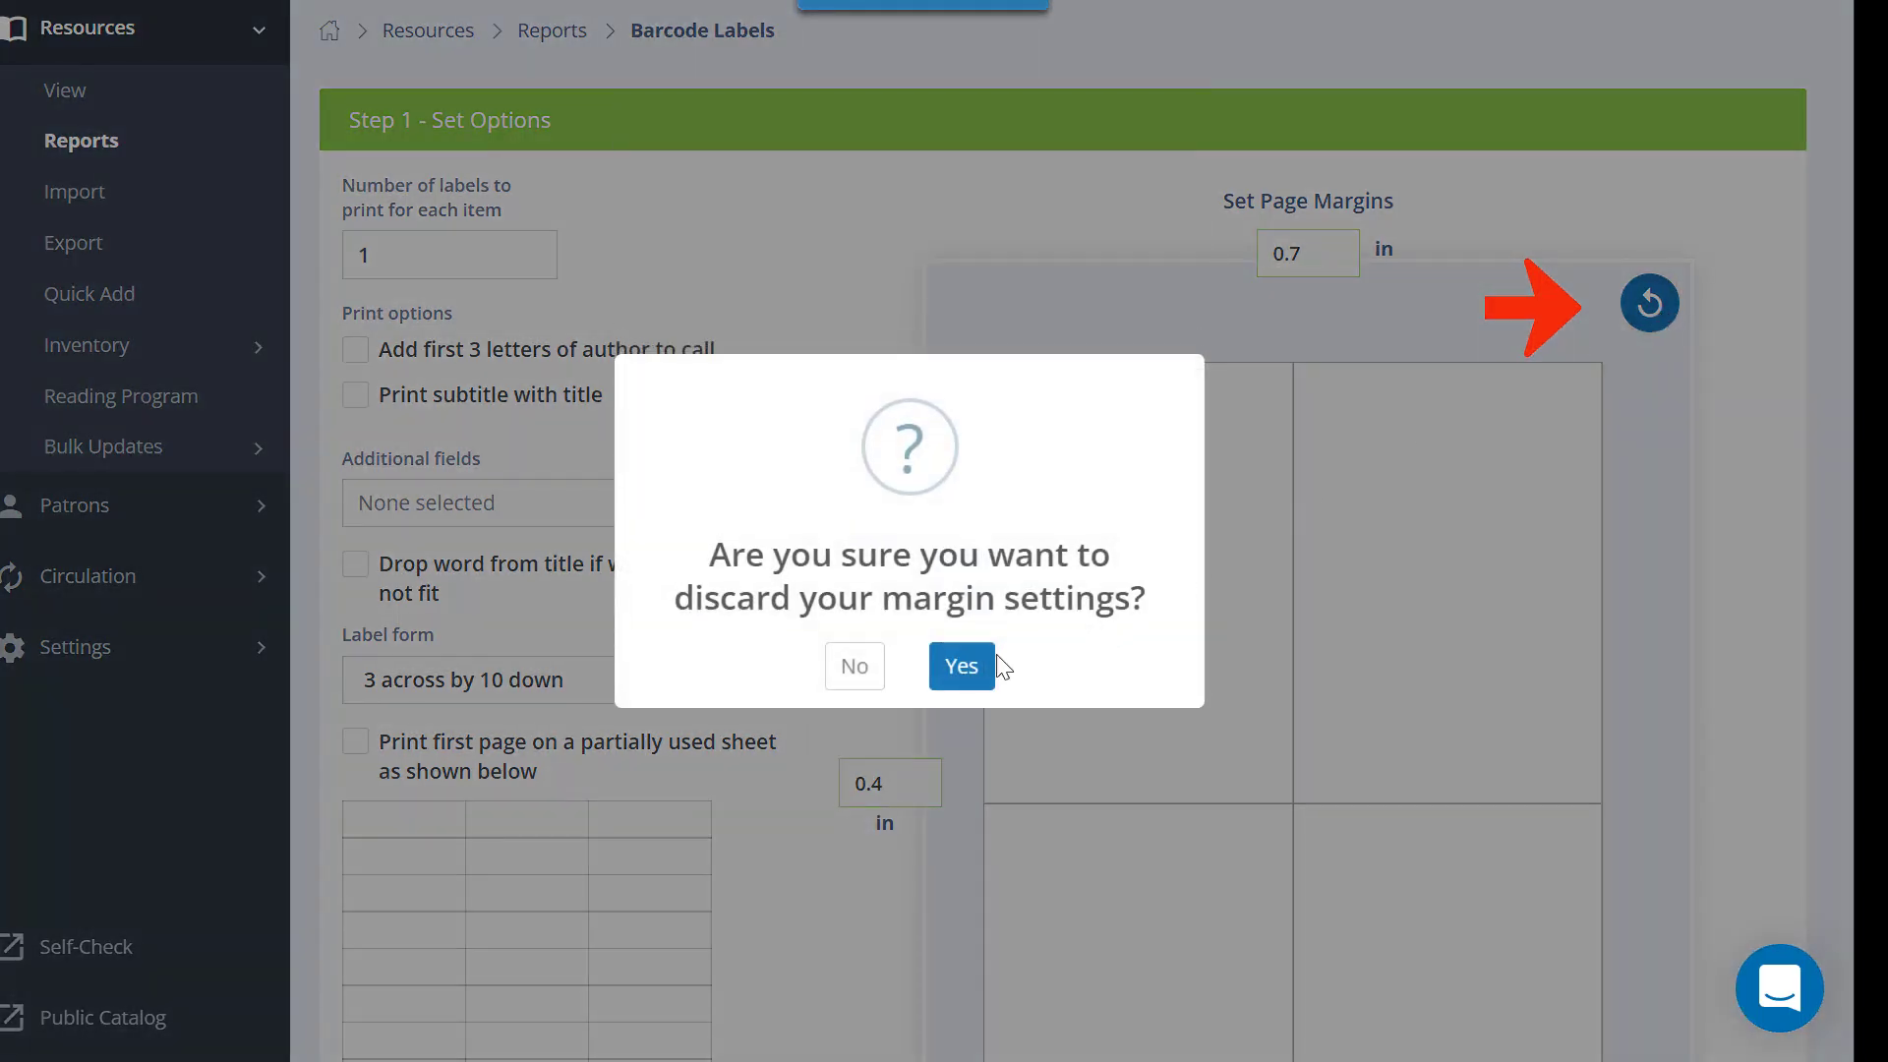
pyautogui.click(966, 671)
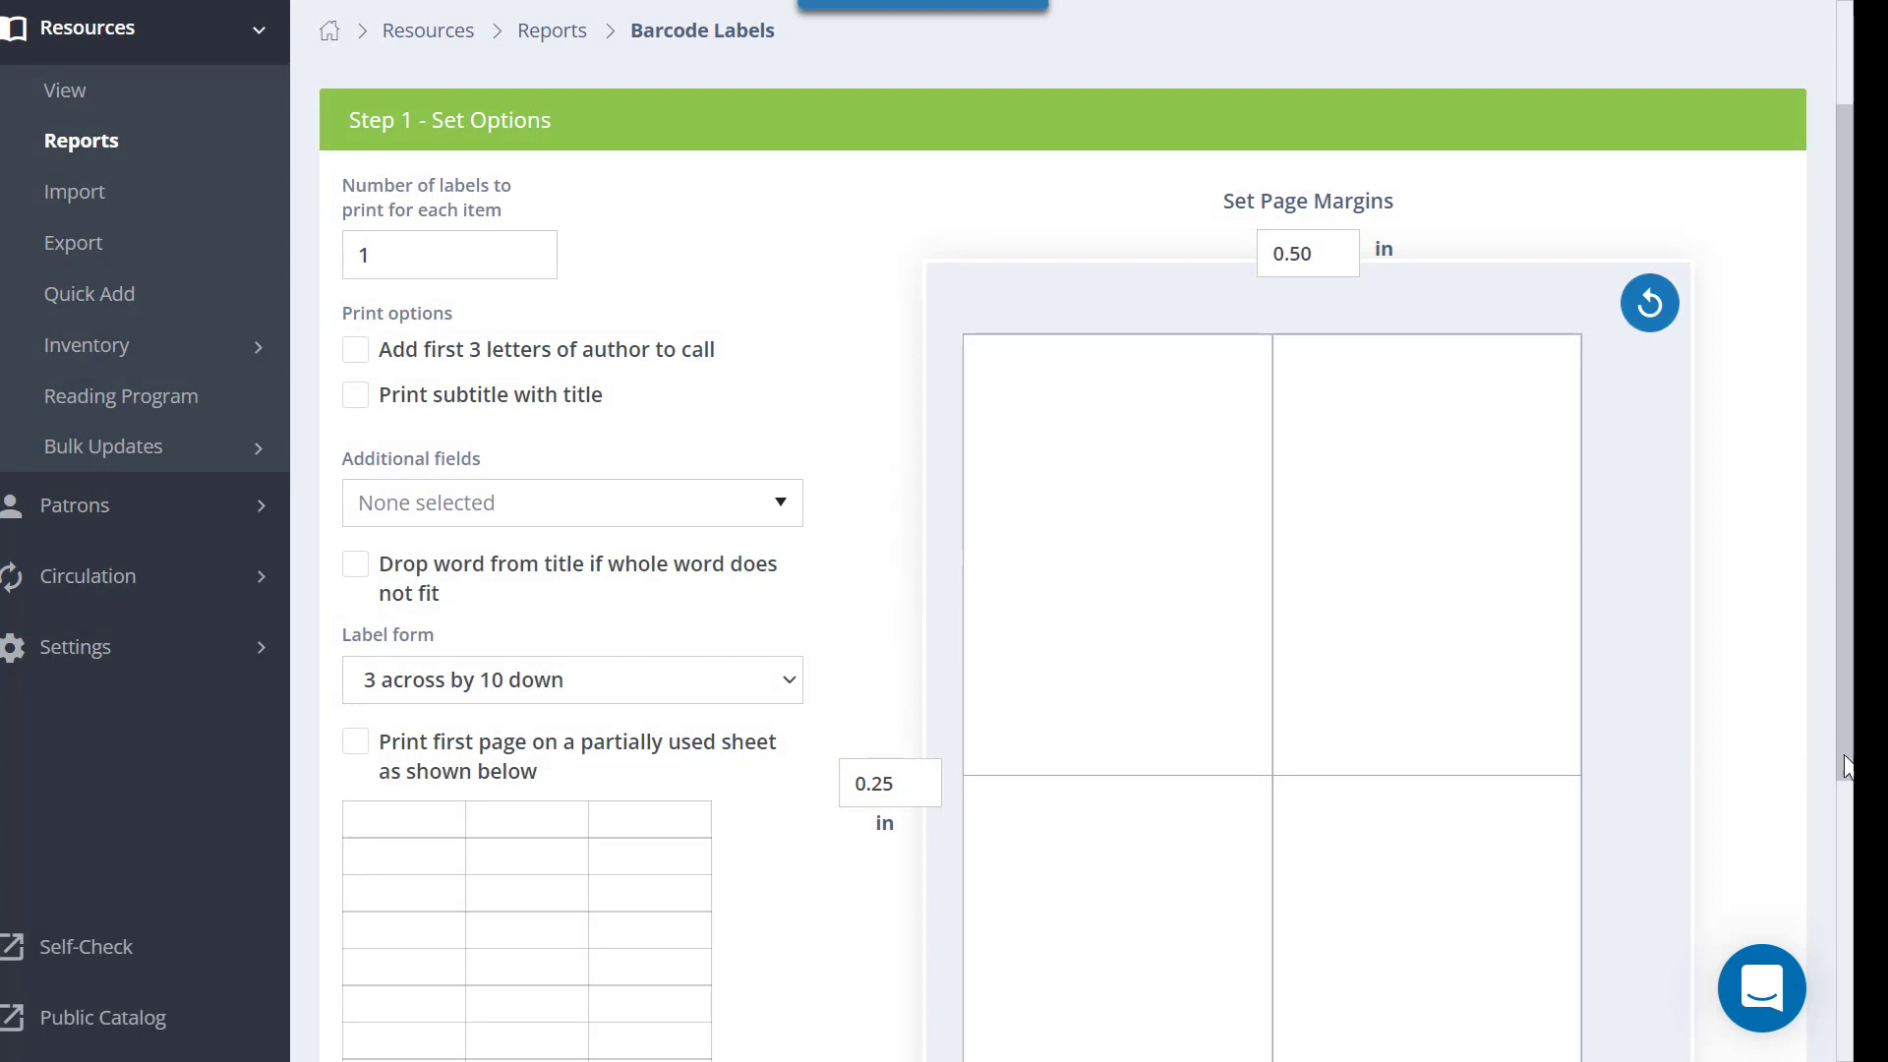
pyautogui.moveTo(1846, 767); pyautogui.dragTo(1831, 1043)
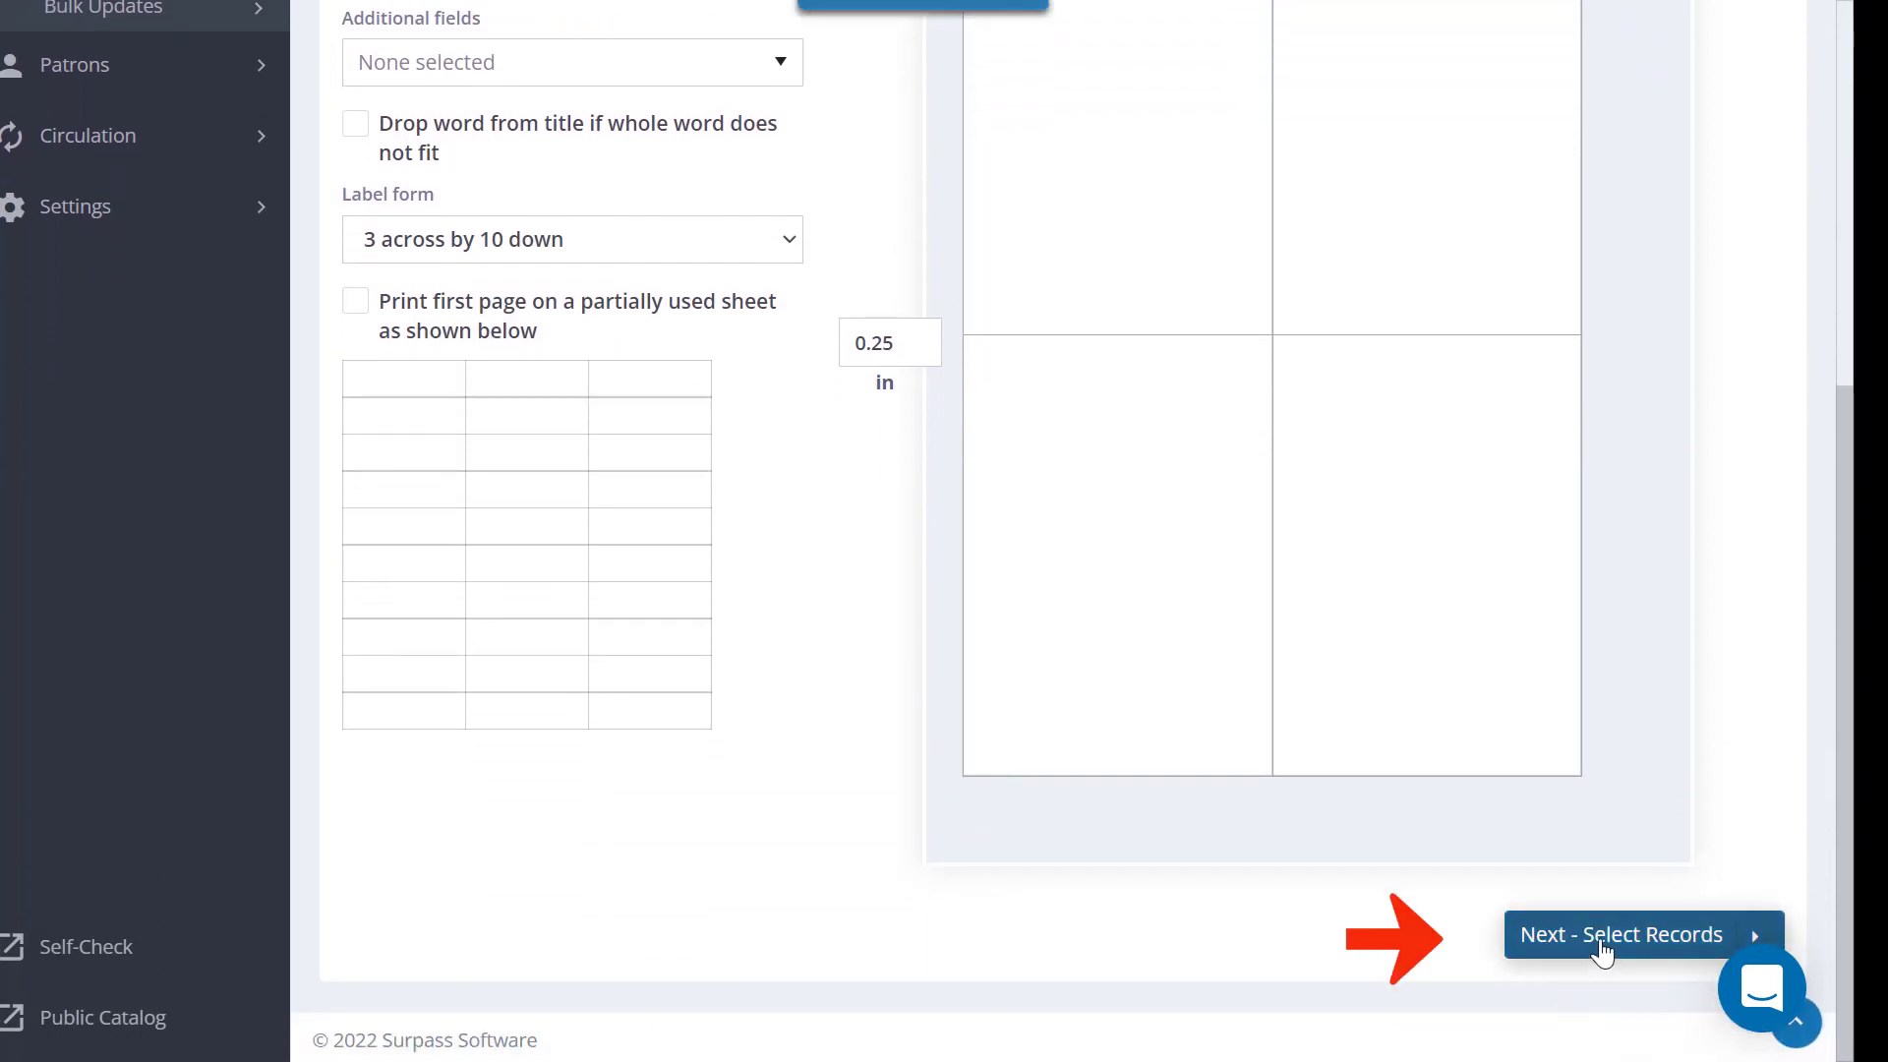
# In Step 2, filter records to items added on or after 05/02/2022, then view the Advanced criteria
pyautogui.click(1601, 935)
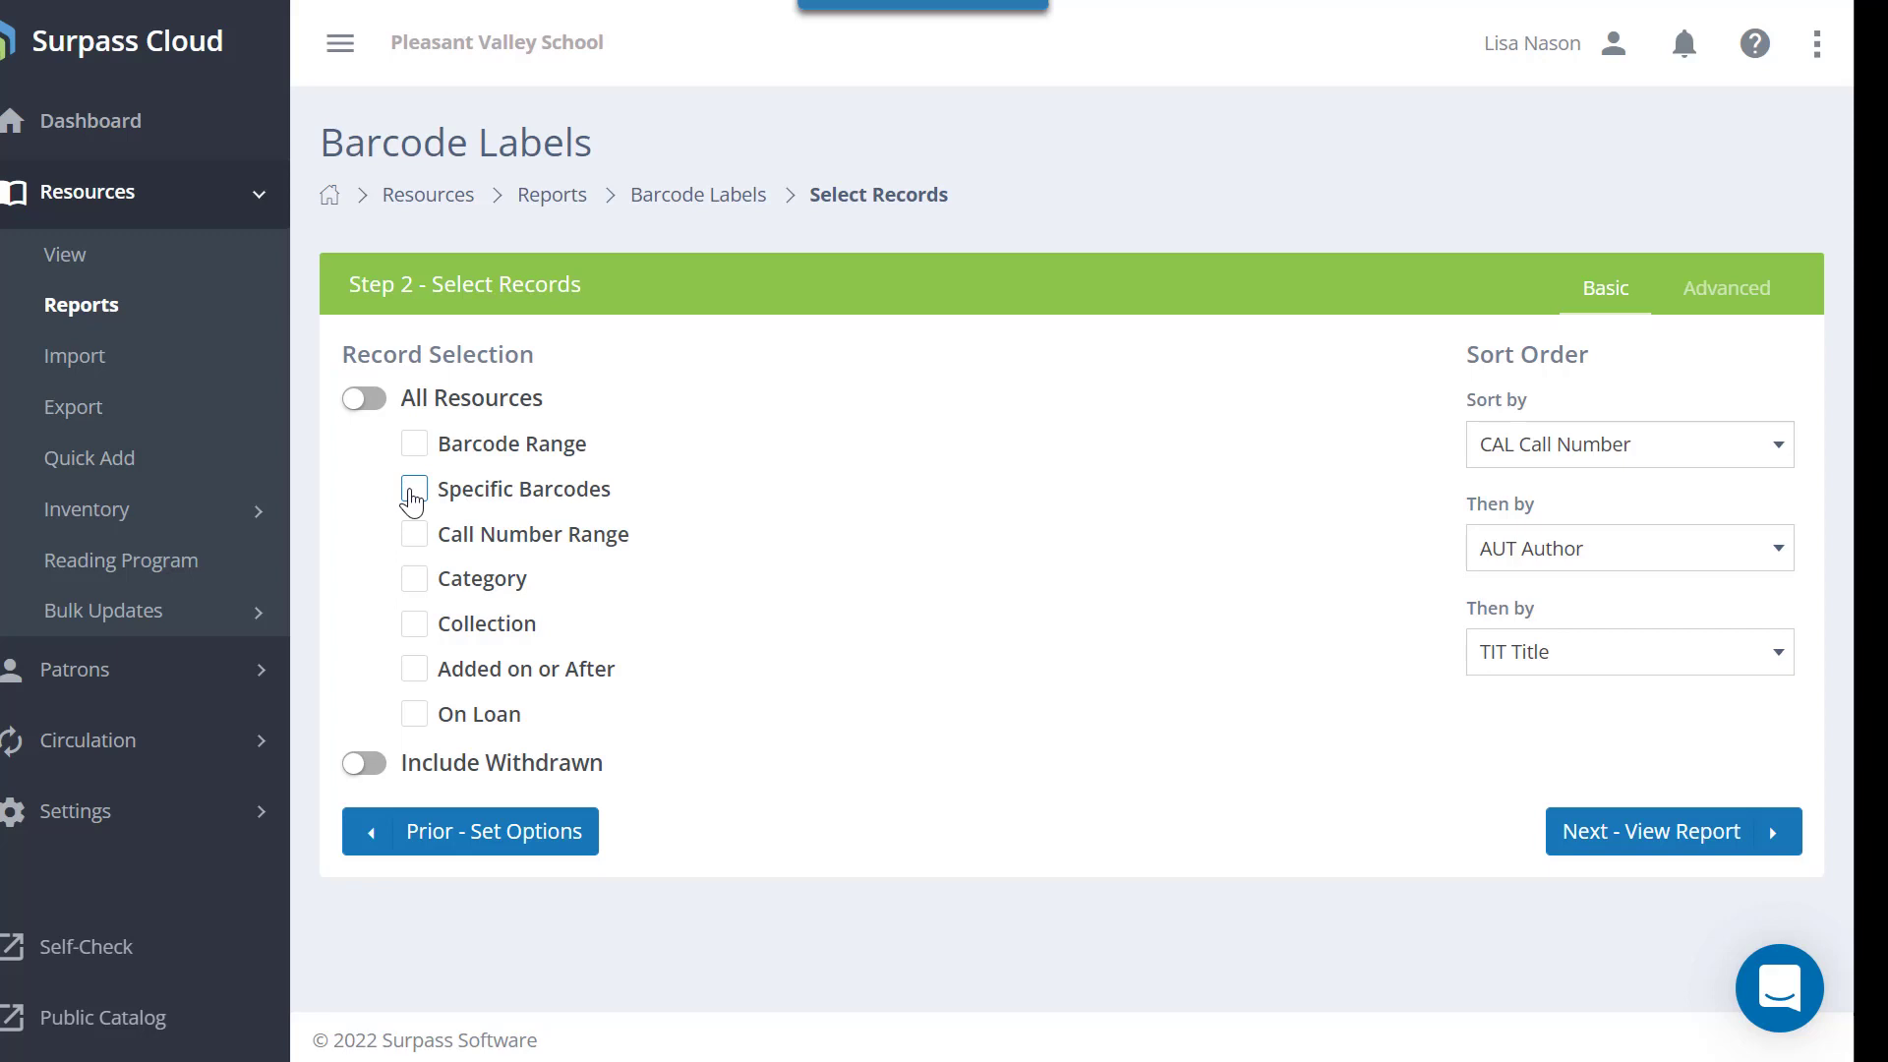
pyautogui.click(413, 491)
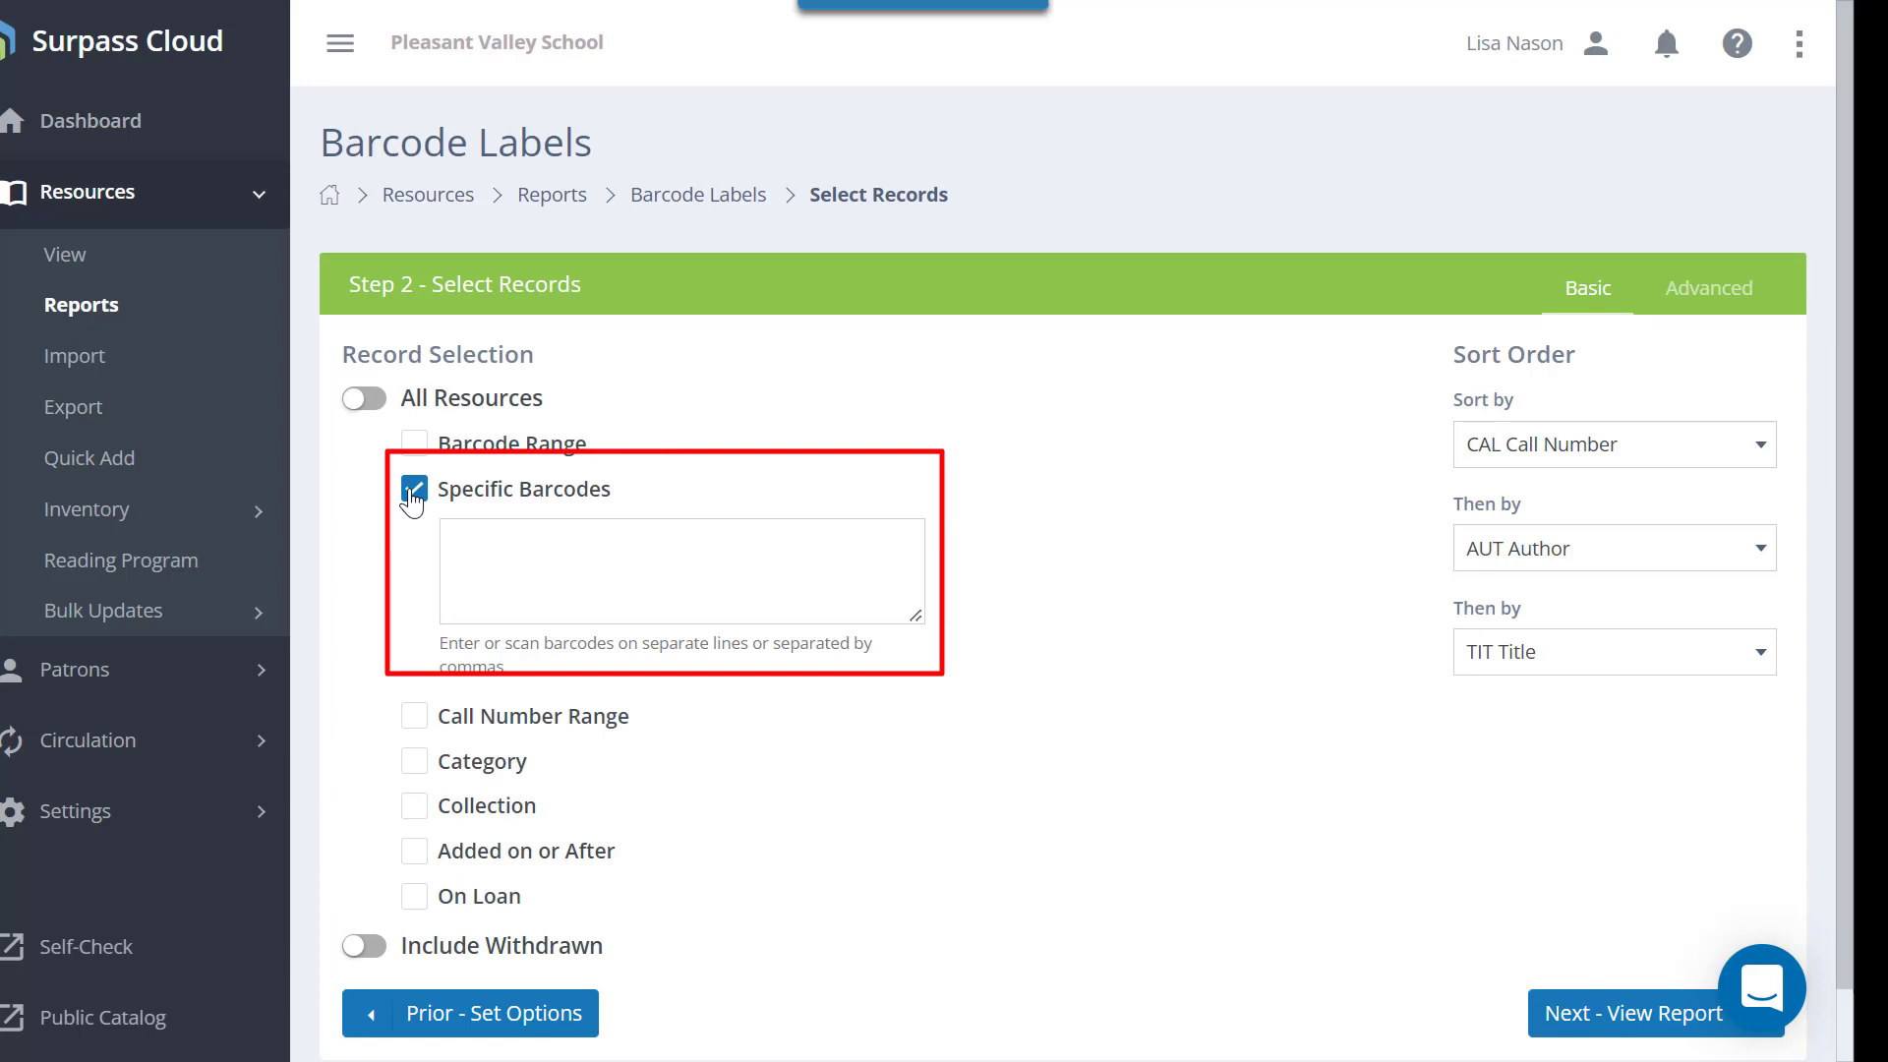
pyautogui.click(413, 490)
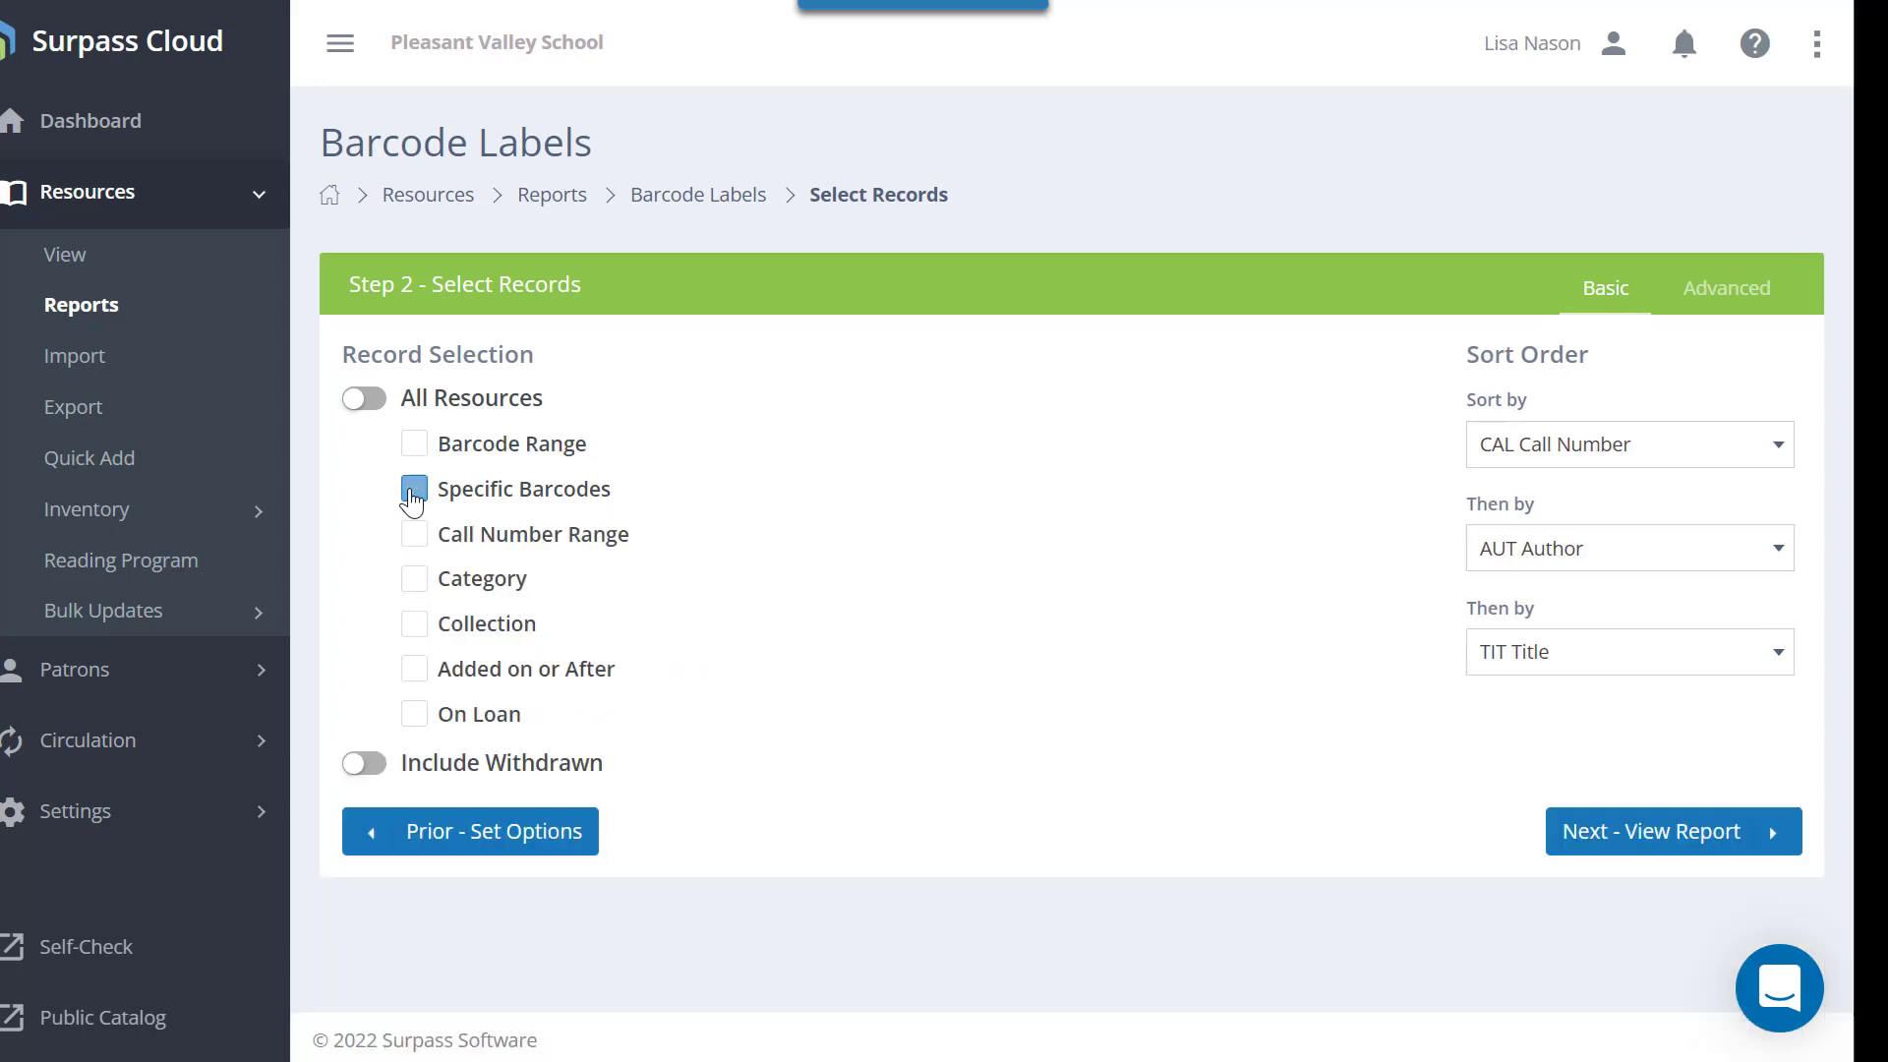
pyautogui.click(411, 673)
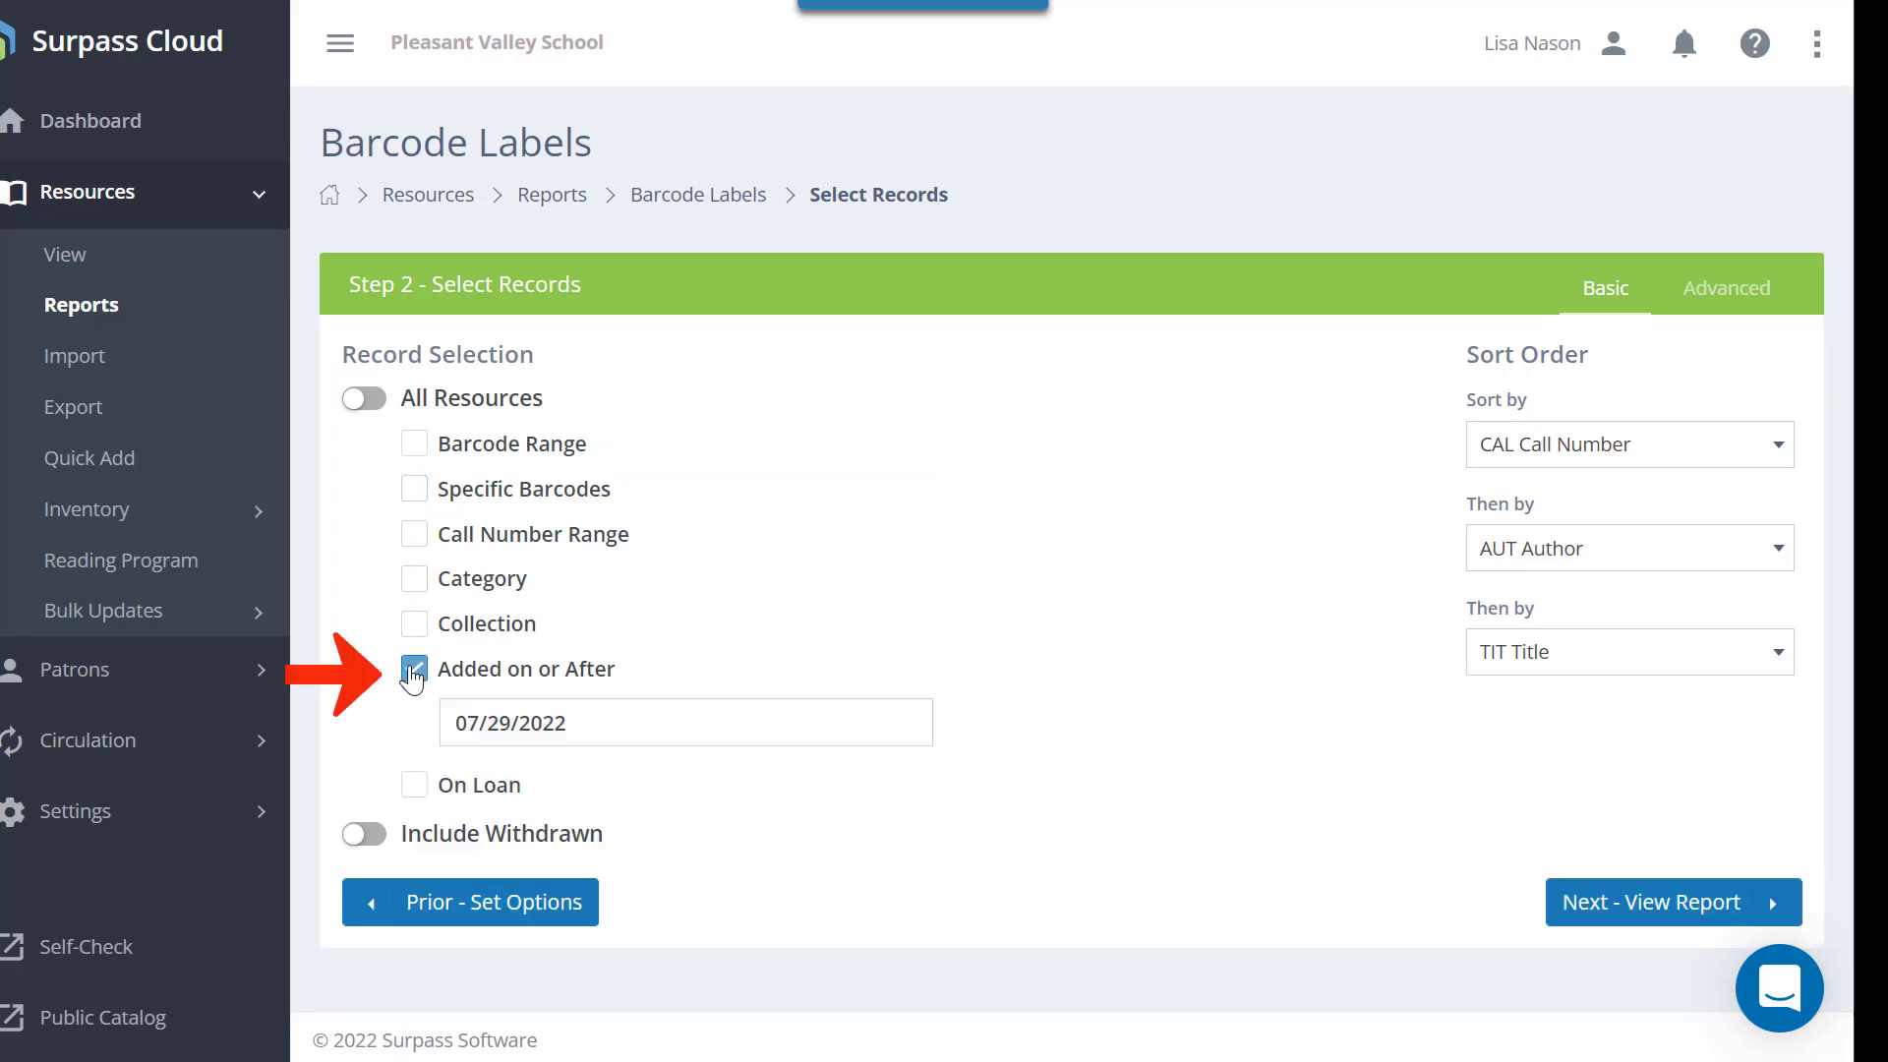
pyautogui.click(590, 722)
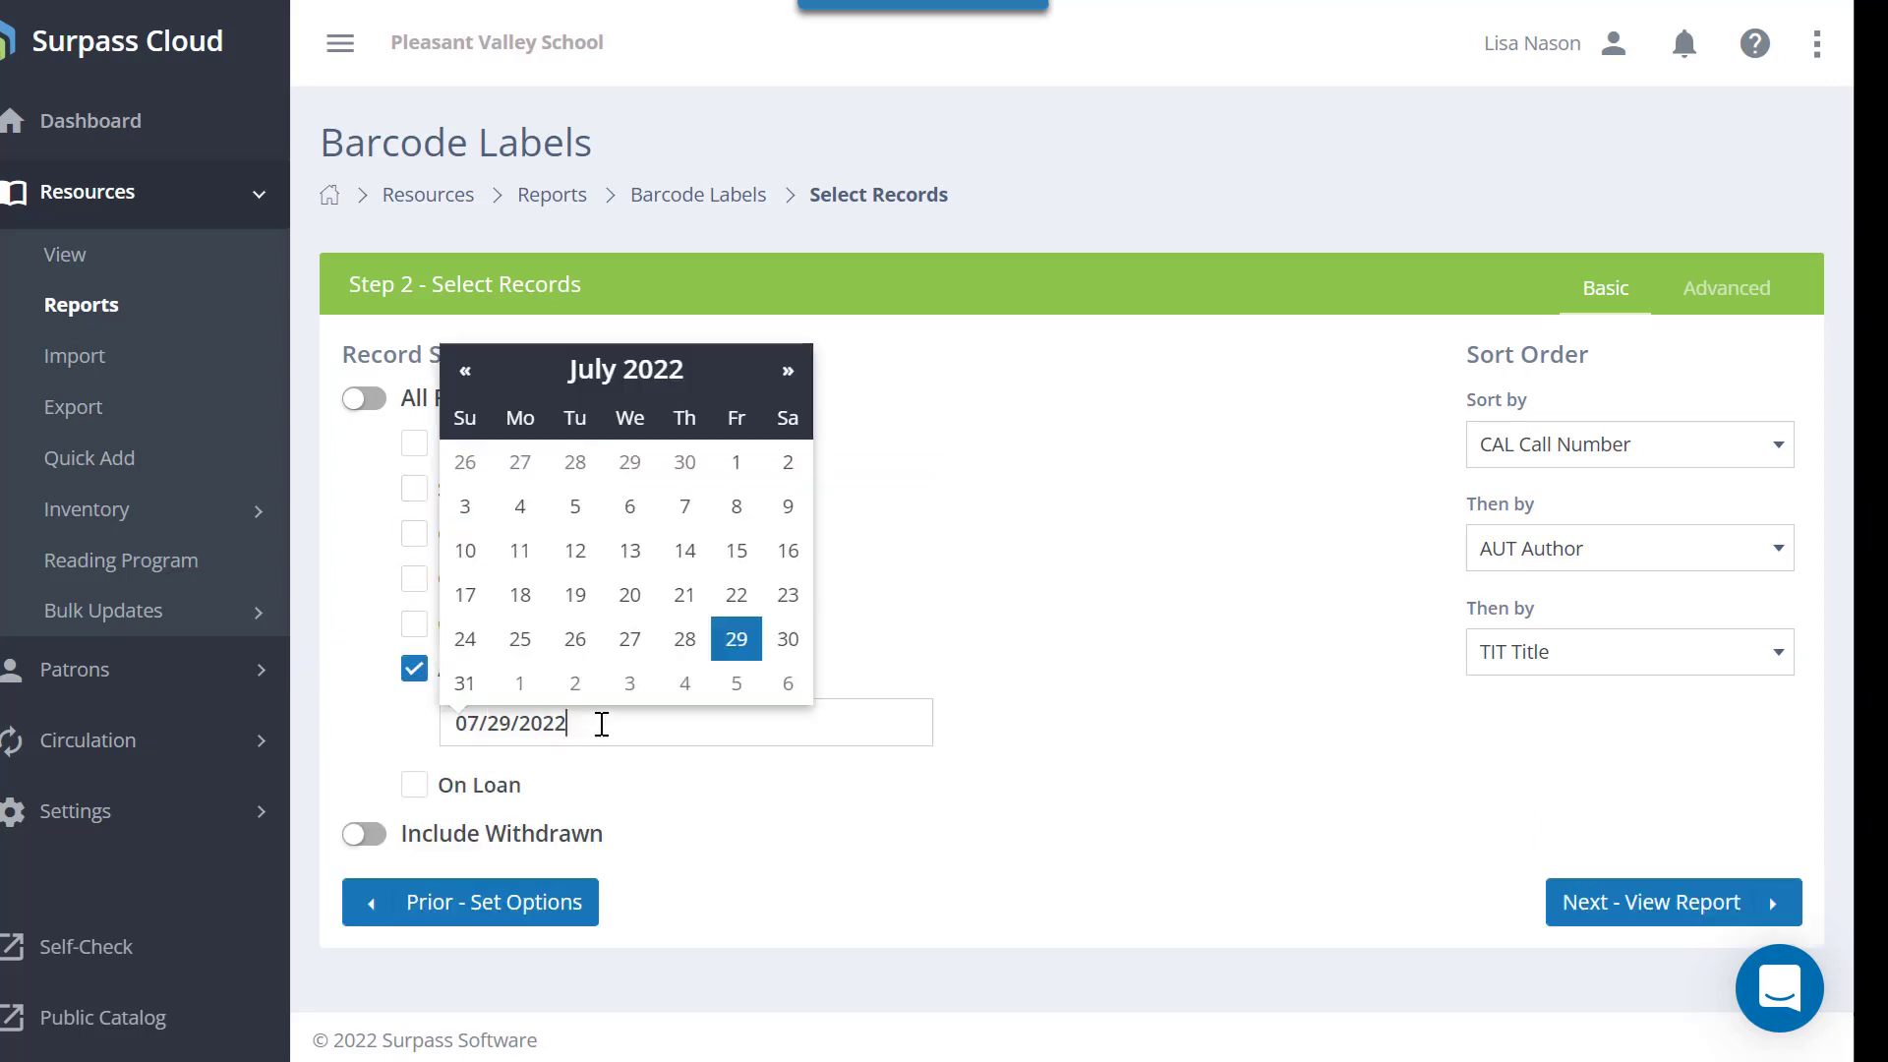
pyautogui.click(470, 377)
pyautogui.click(482, 382)
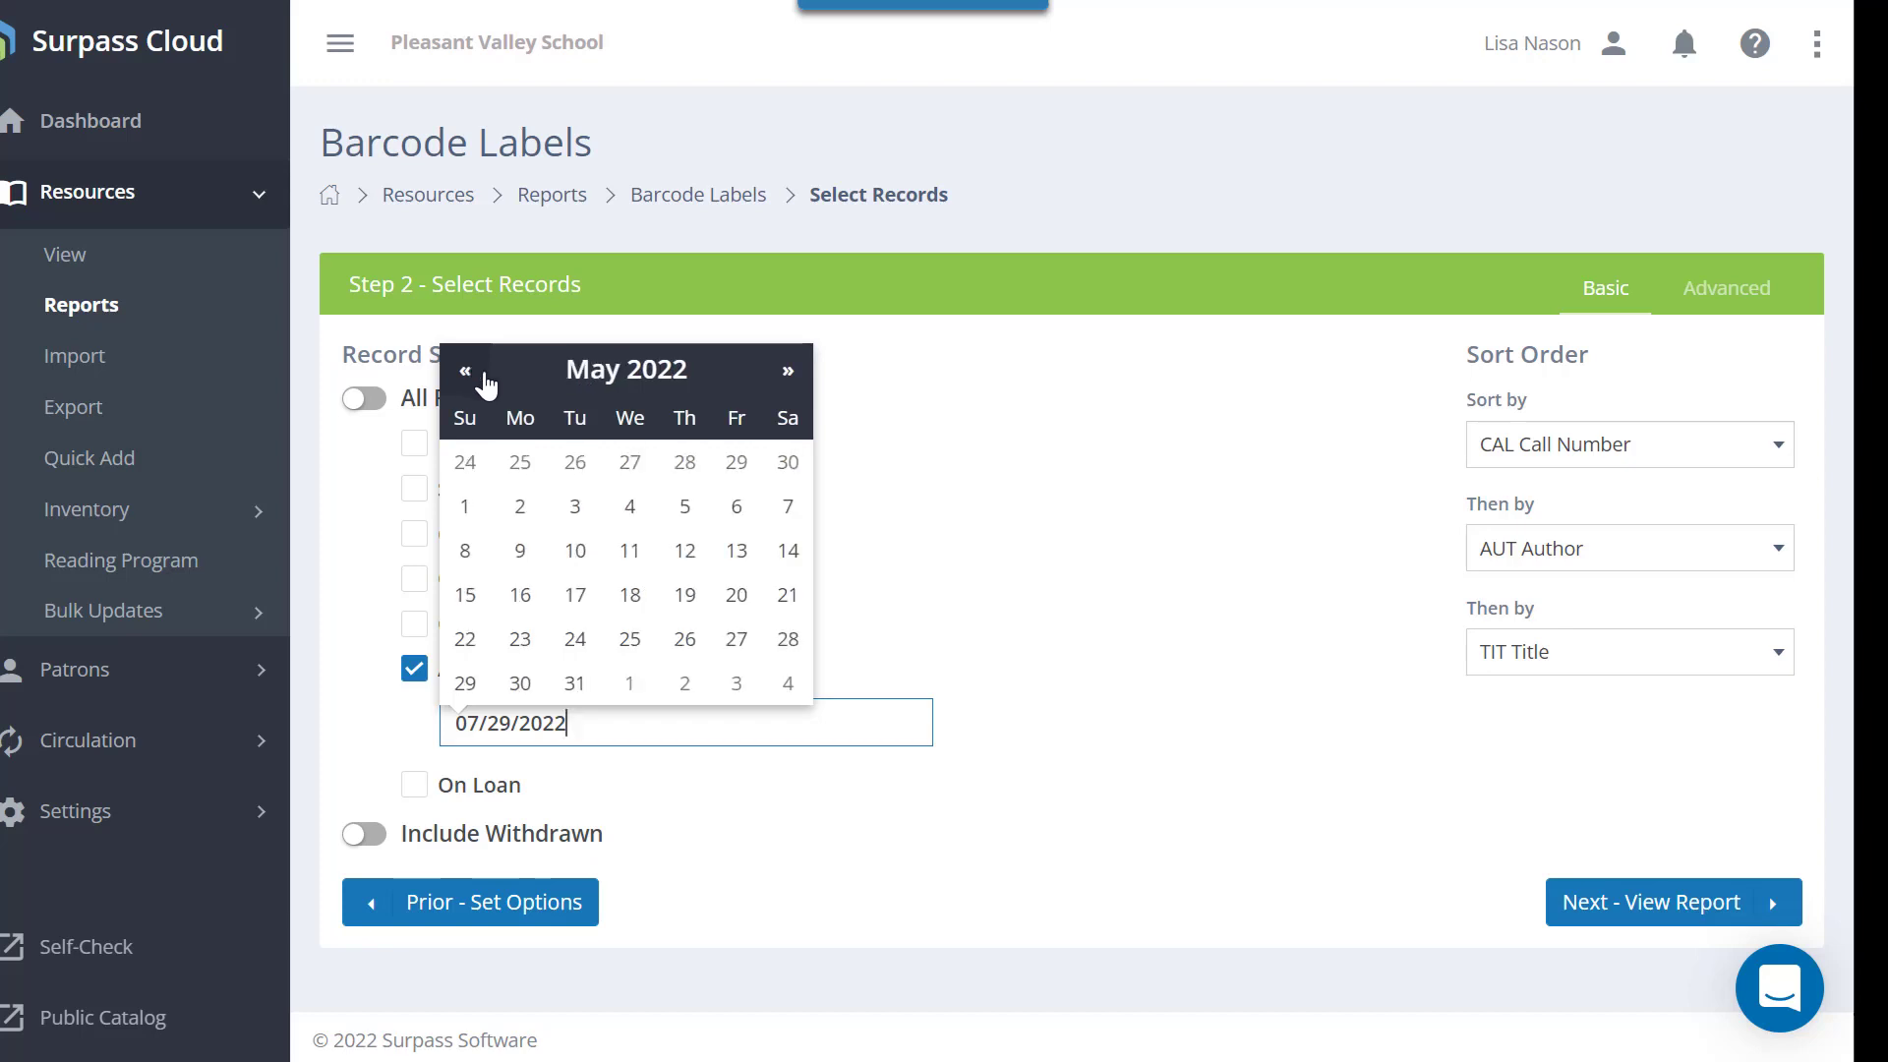
pyautogui.click(521, 507)
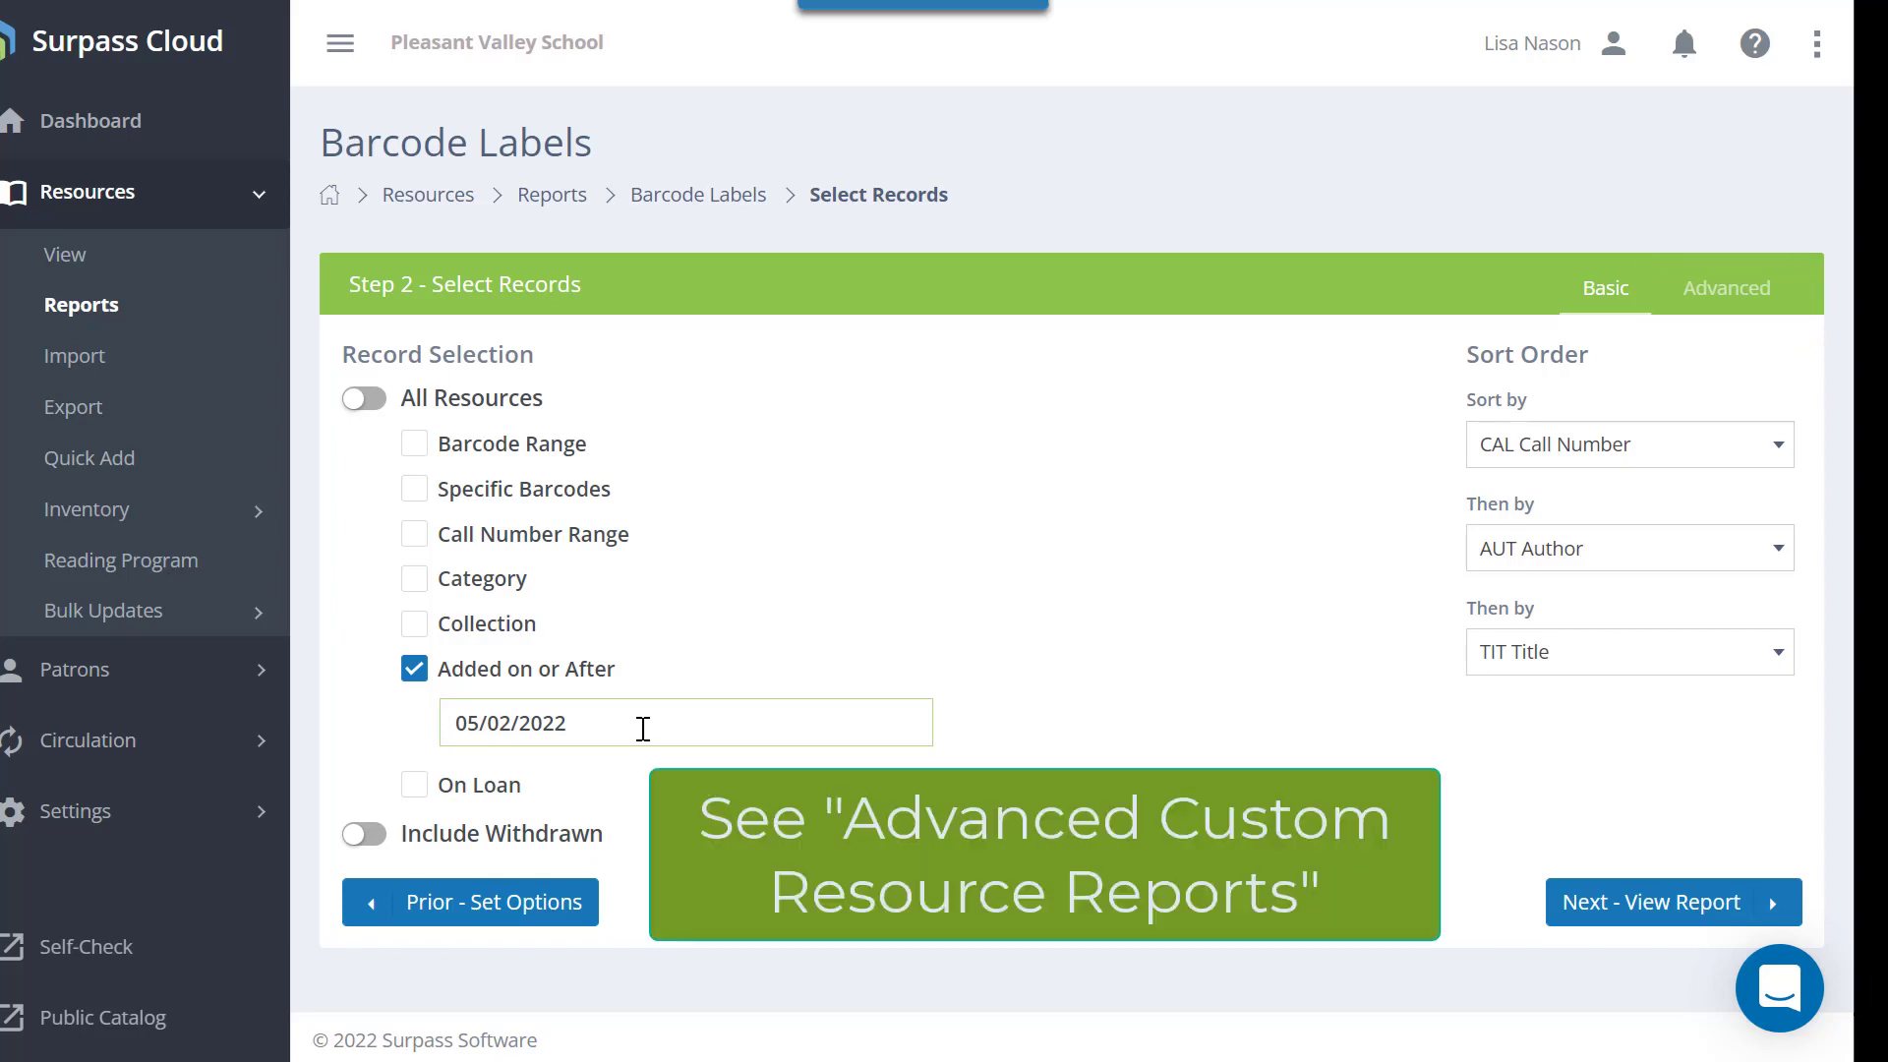
pyautogui.click(1751, 301)
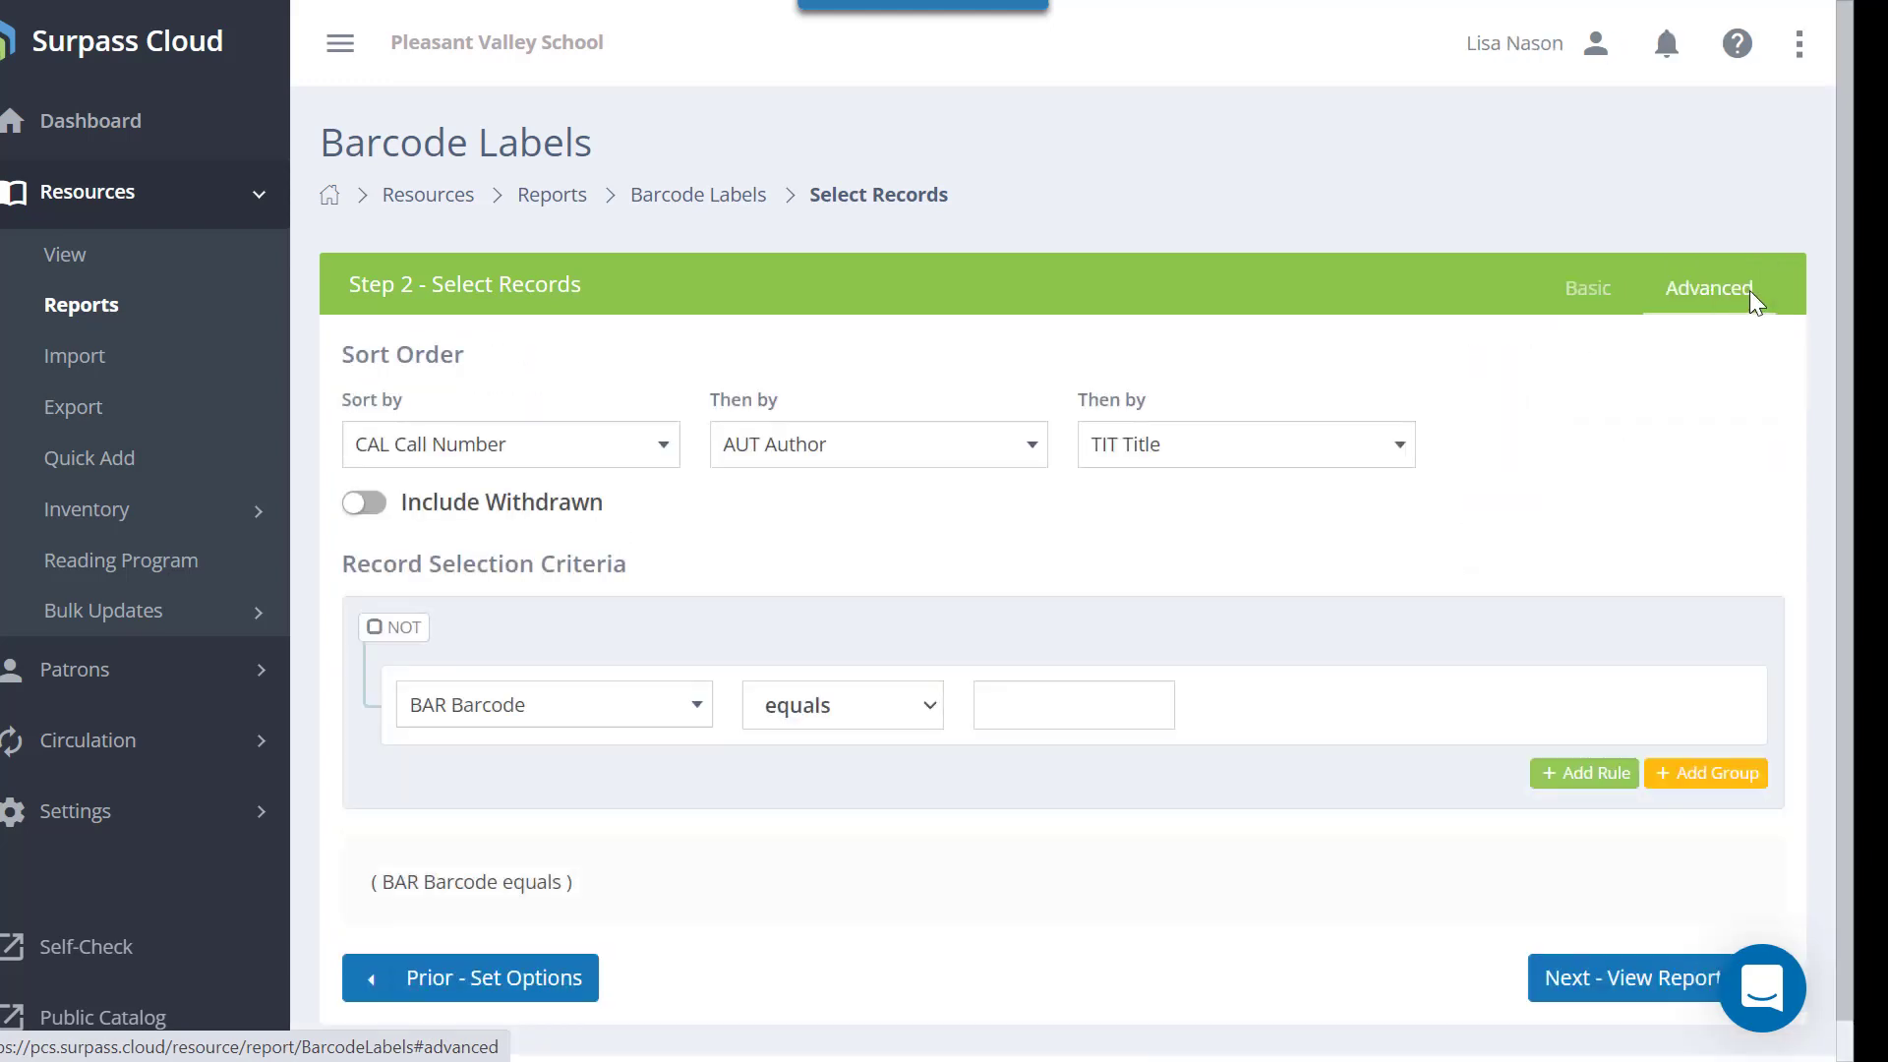
# Return to Basic selection and generate the 4-page Barcode Labels PDF report
pyautogui.click(1589, 298)
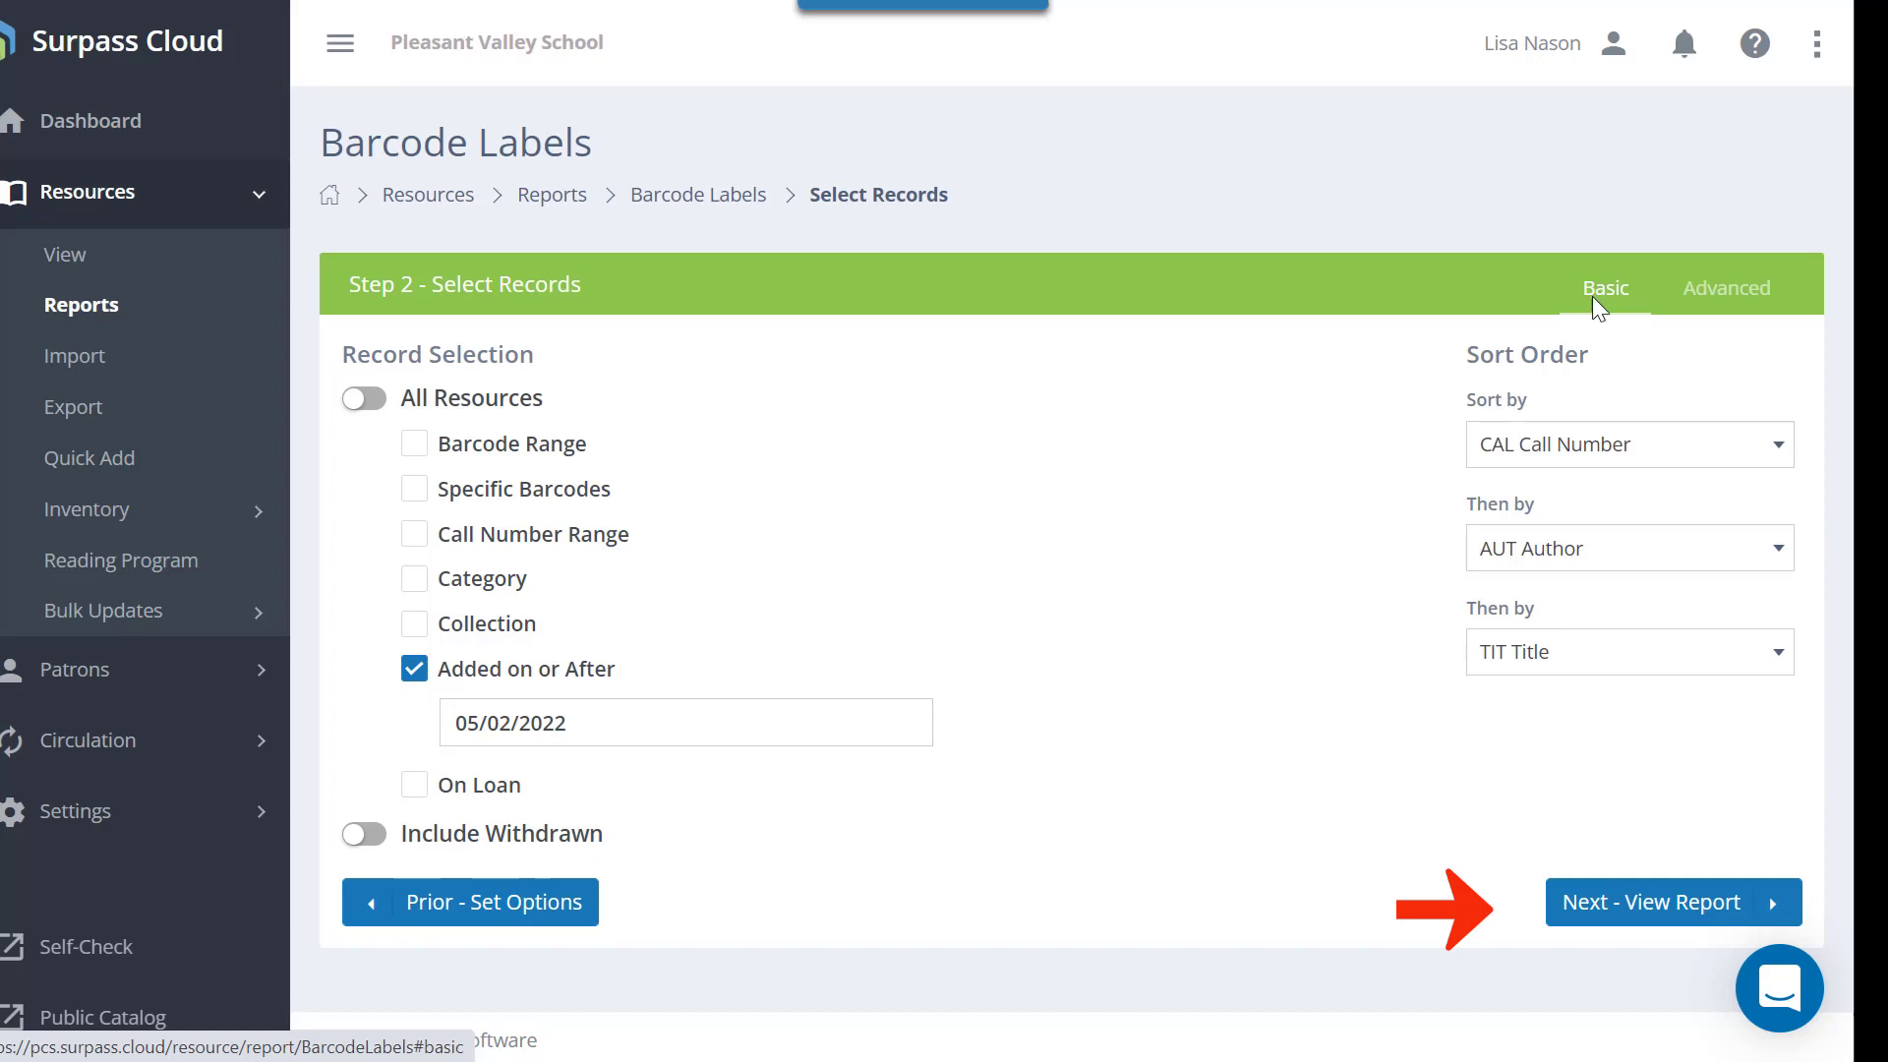
pyautogui.click(1678, 919)
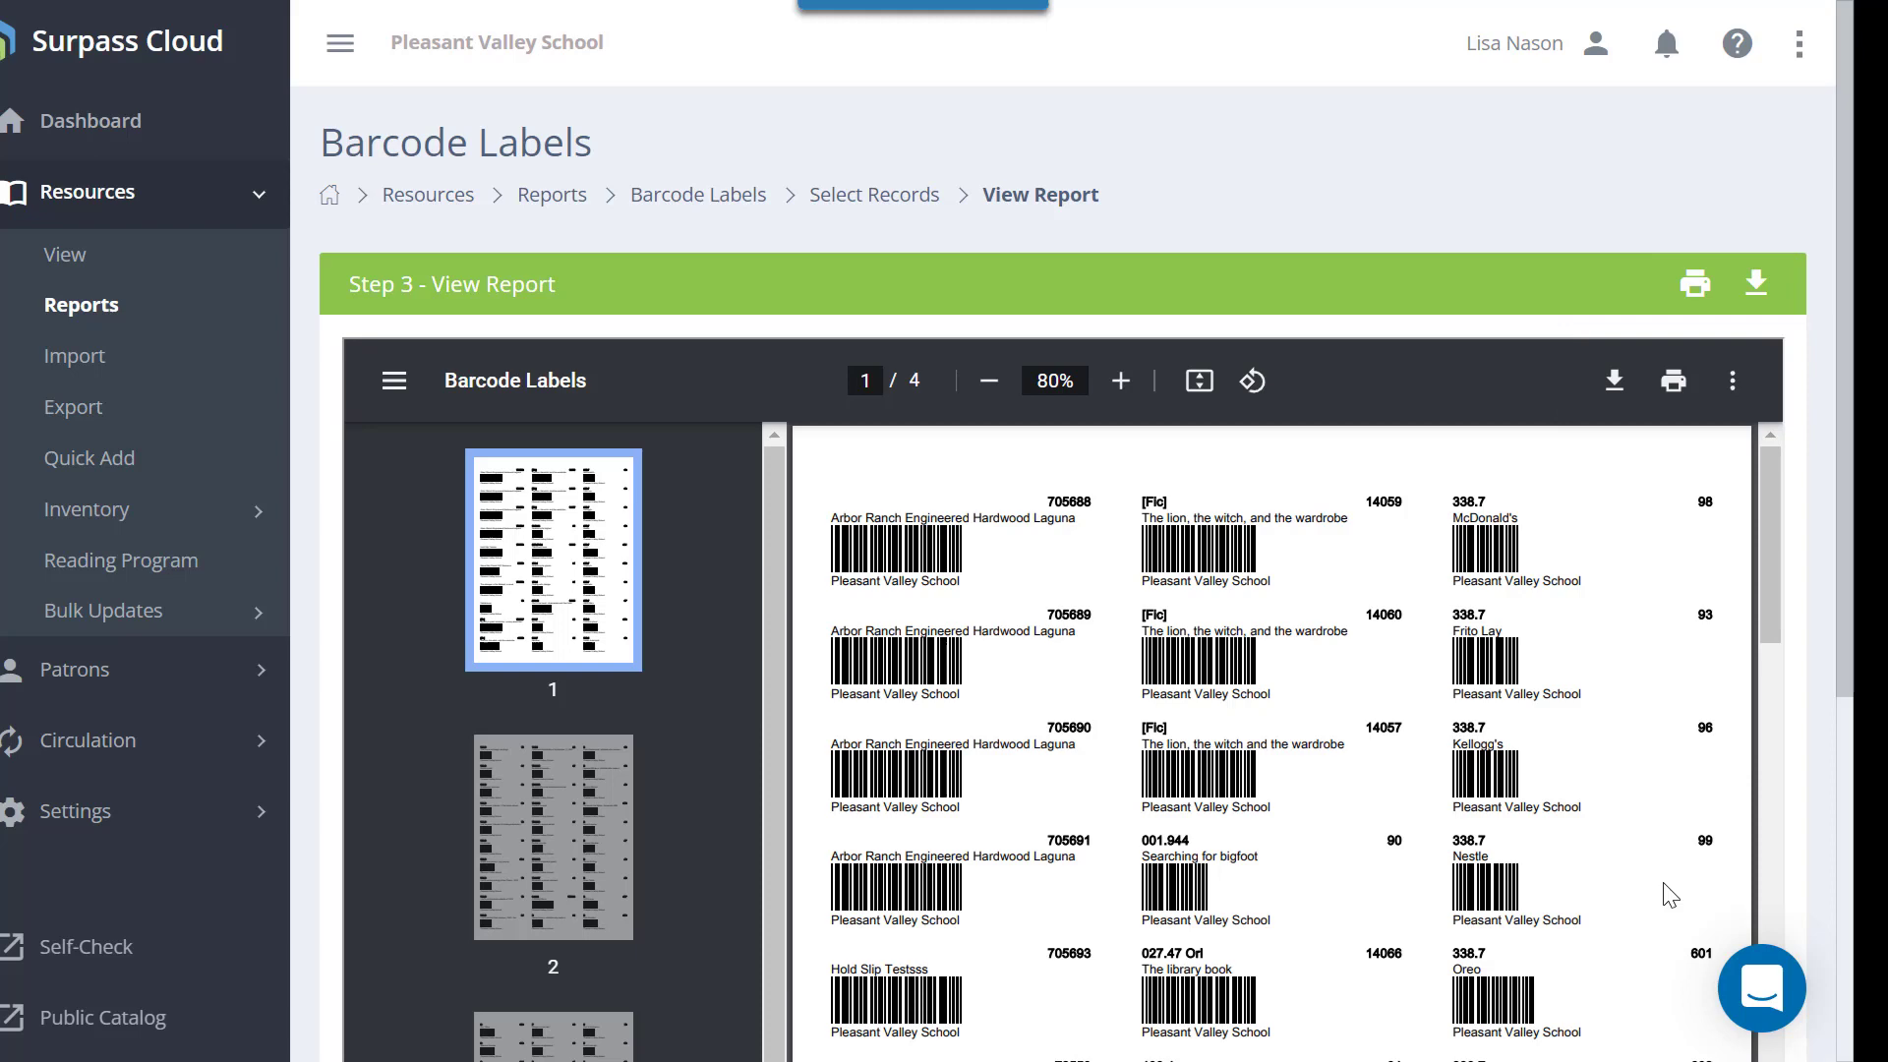
# Use the Reports breadcrumb to see the new Barcode Labels report, created 07/29/2022, in My Recent Reports
pyautogui.click(532, 218)
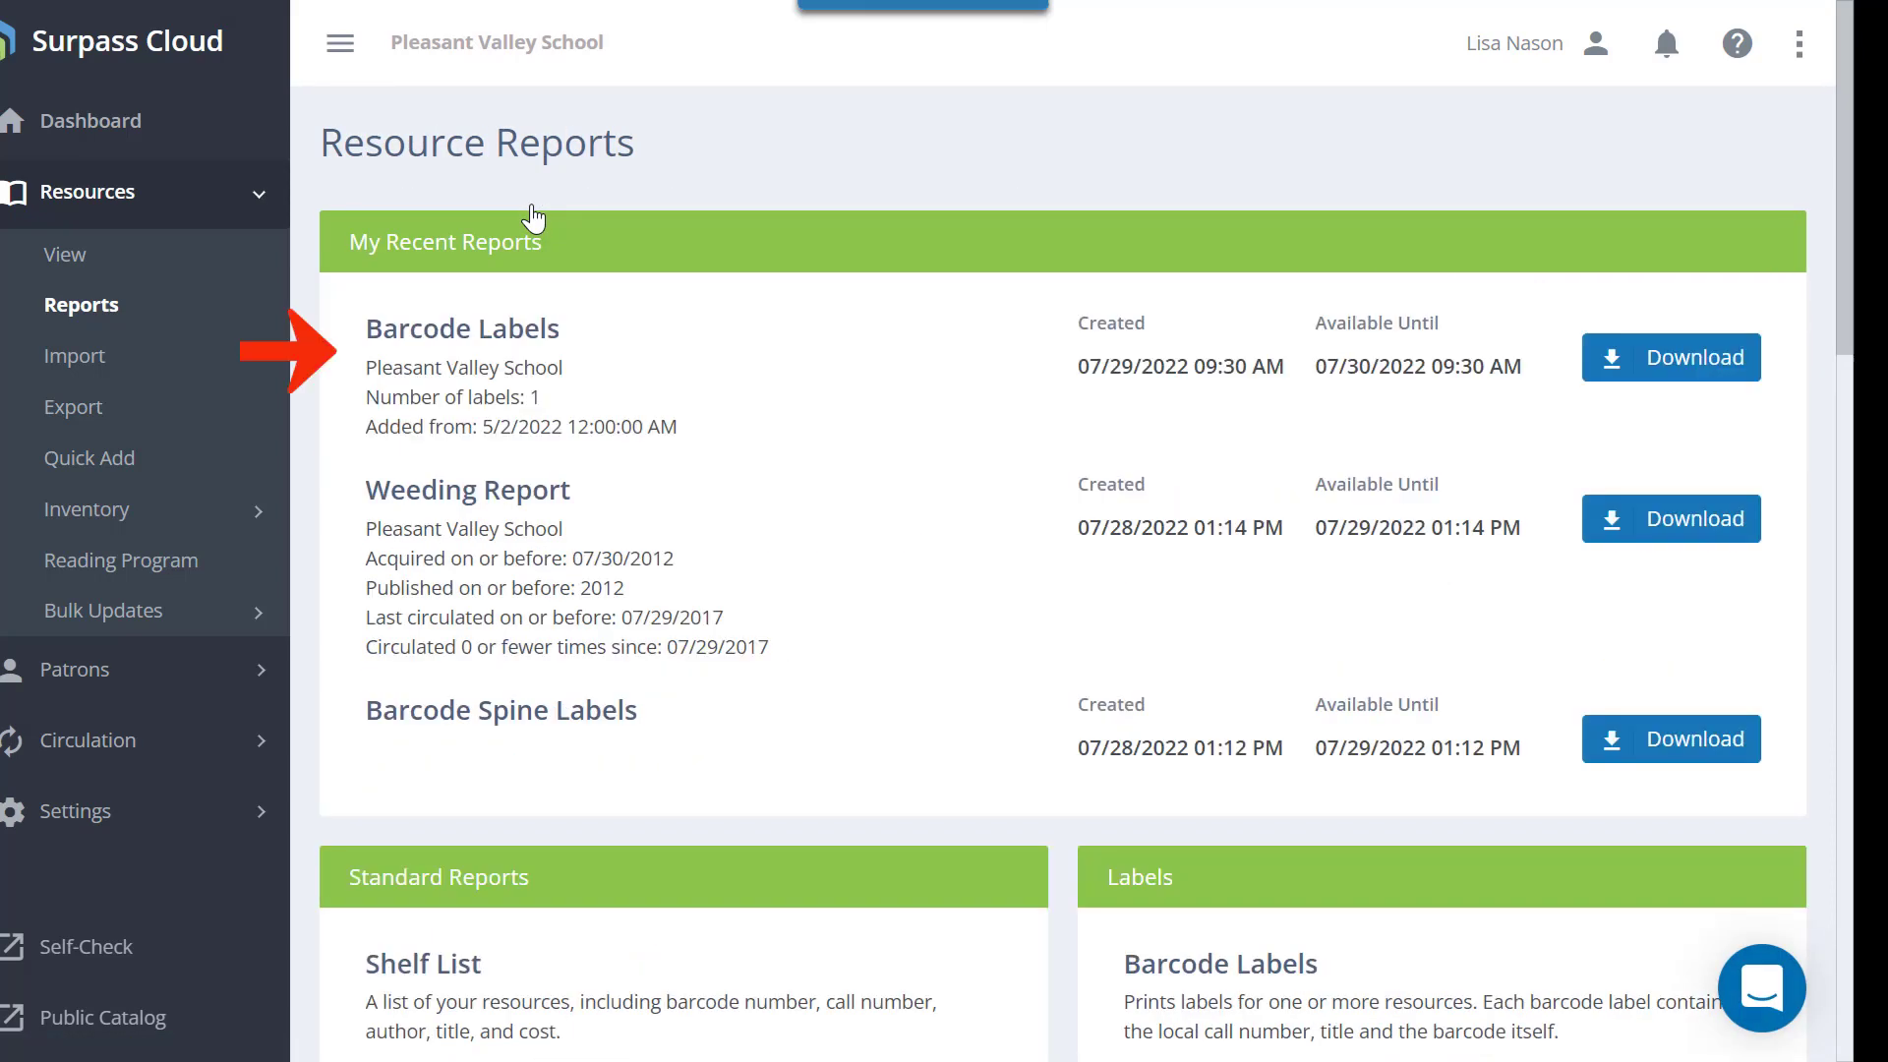